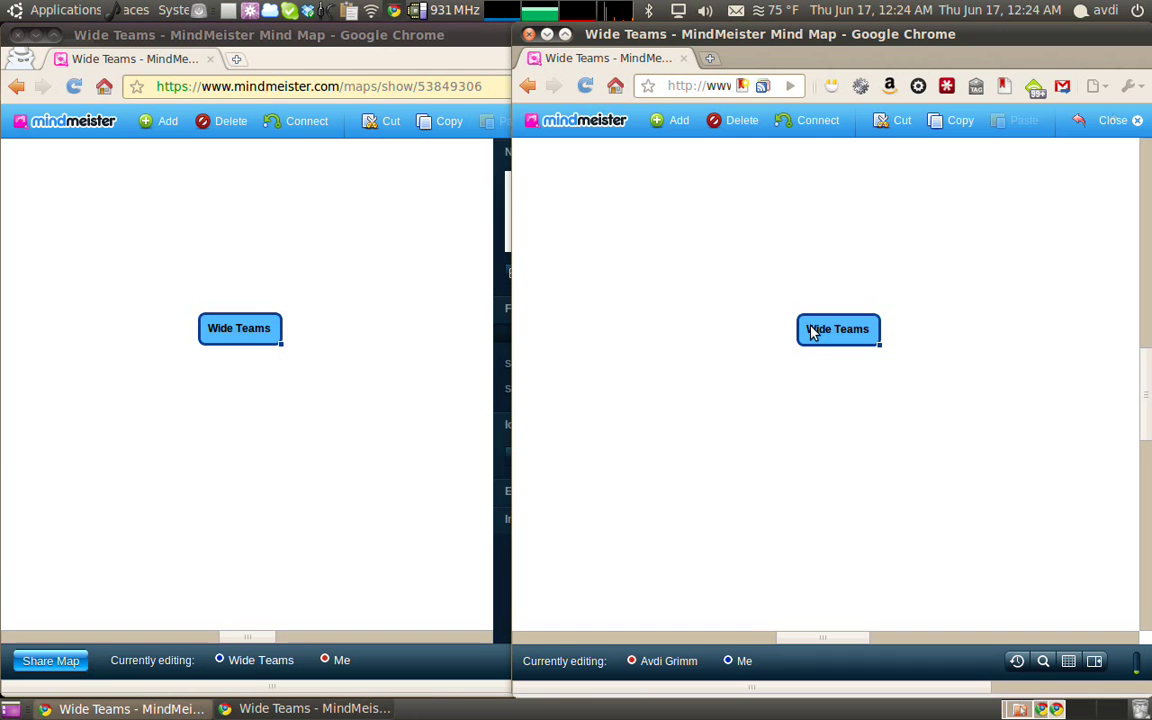
# - Add Product Reviews, Interviews and Podcast as child topics of Wide Teams
pyautogui.doubleClick(257, 328)
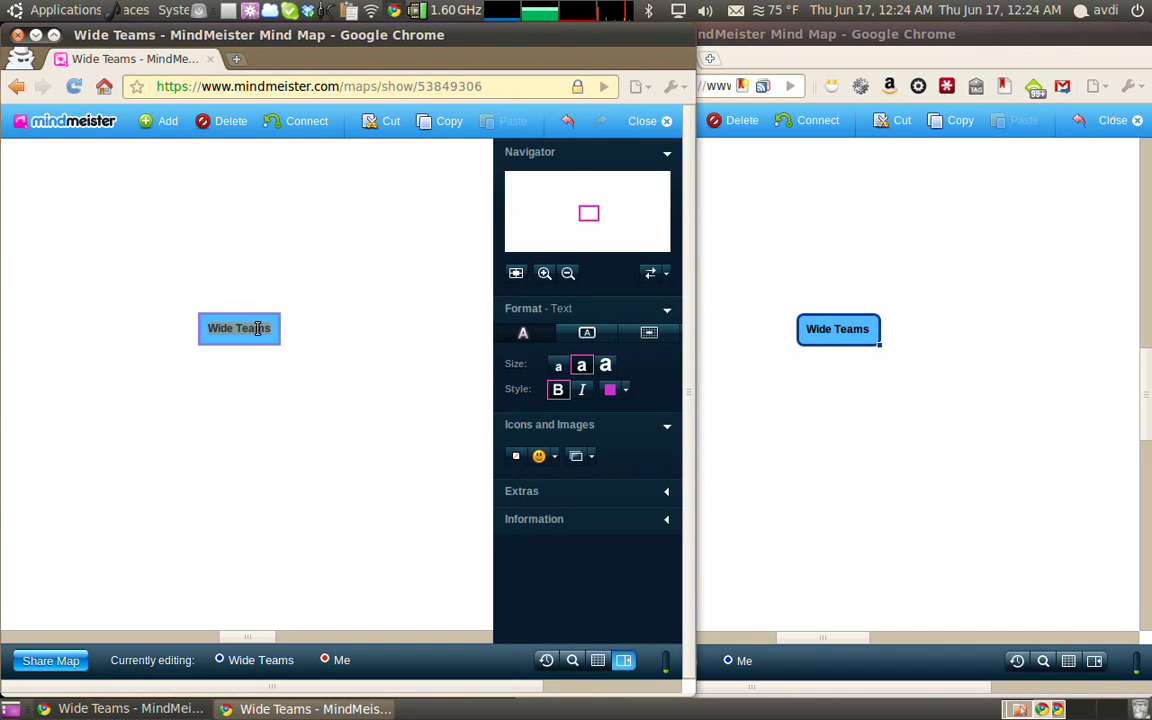
pyautogui.press('Return')
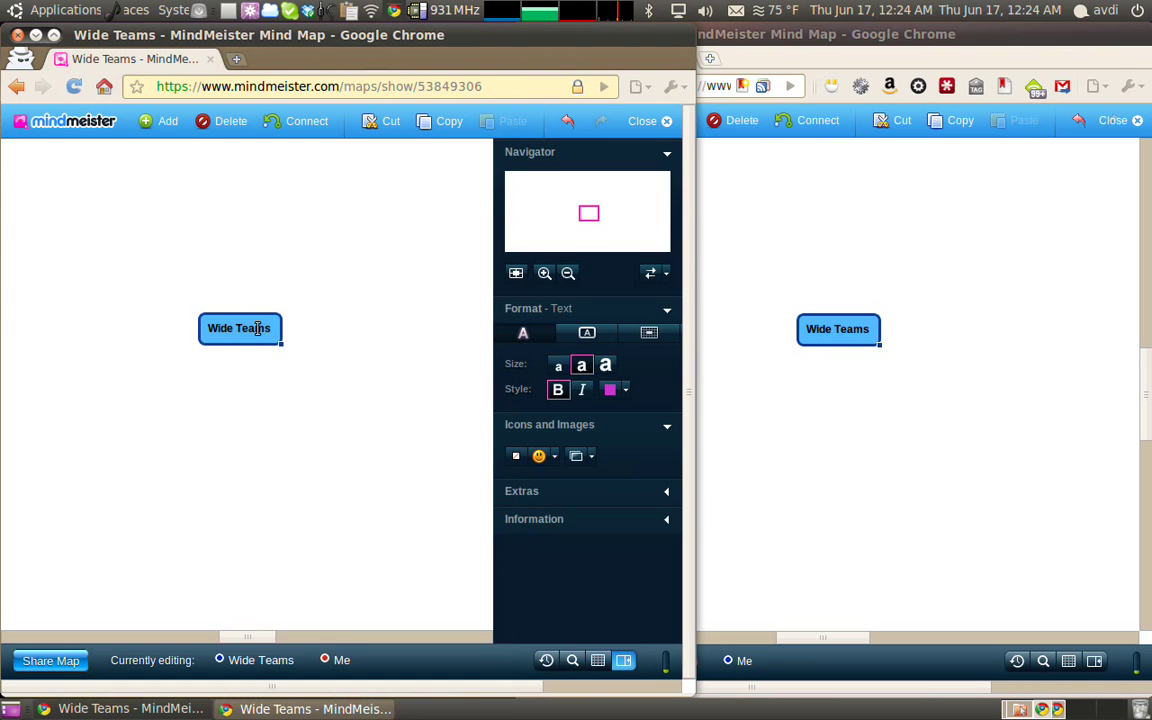
pyautogui.press('Tab')
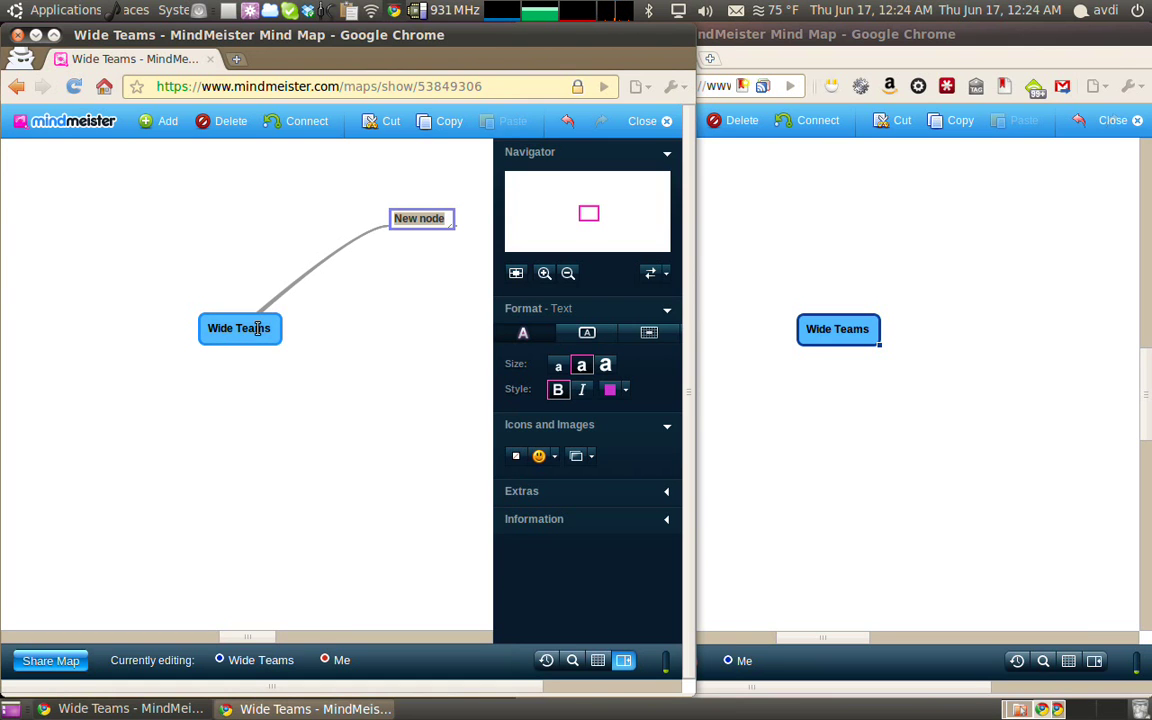
pyautogui.write('Prod')
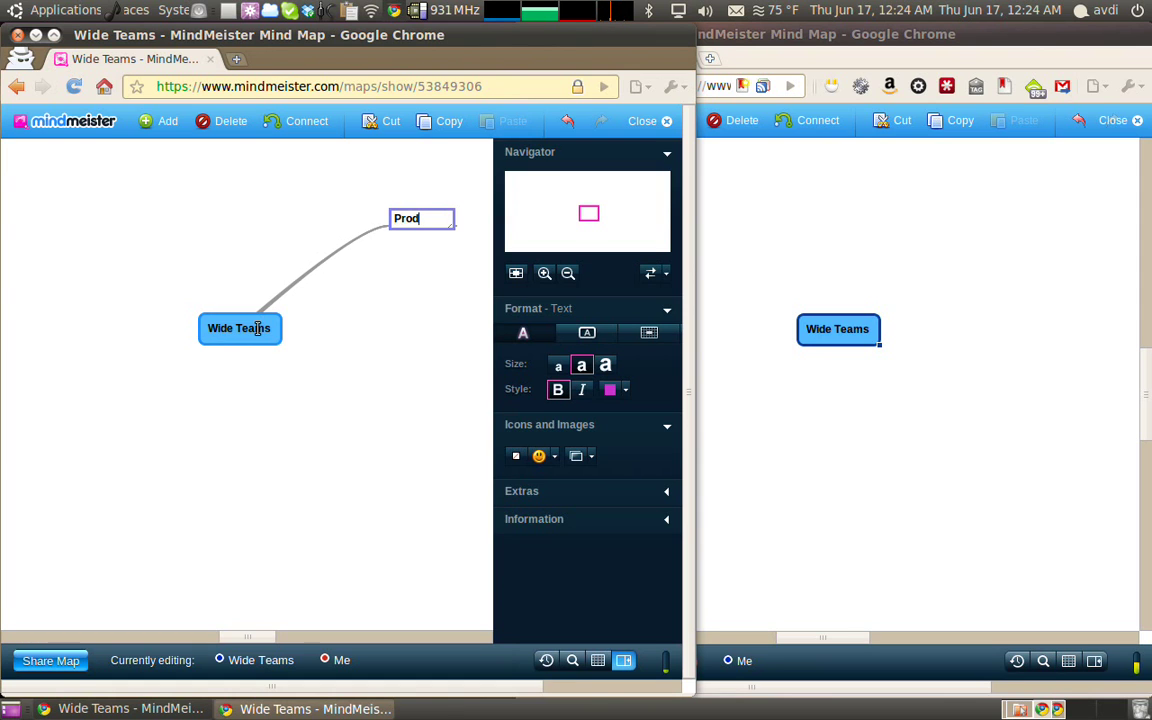
pyautogui.write('uct Revie')
pyautogui.write('ws')
pyautogui.press('Return')
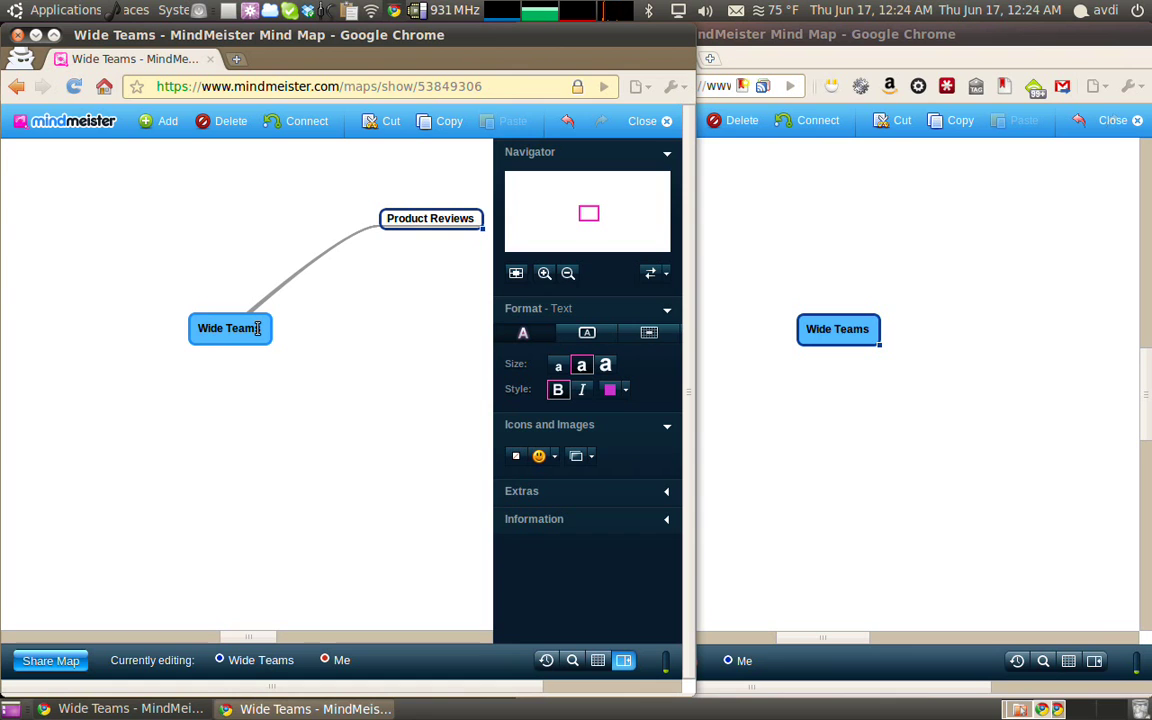
pyautogui.press('Tab')
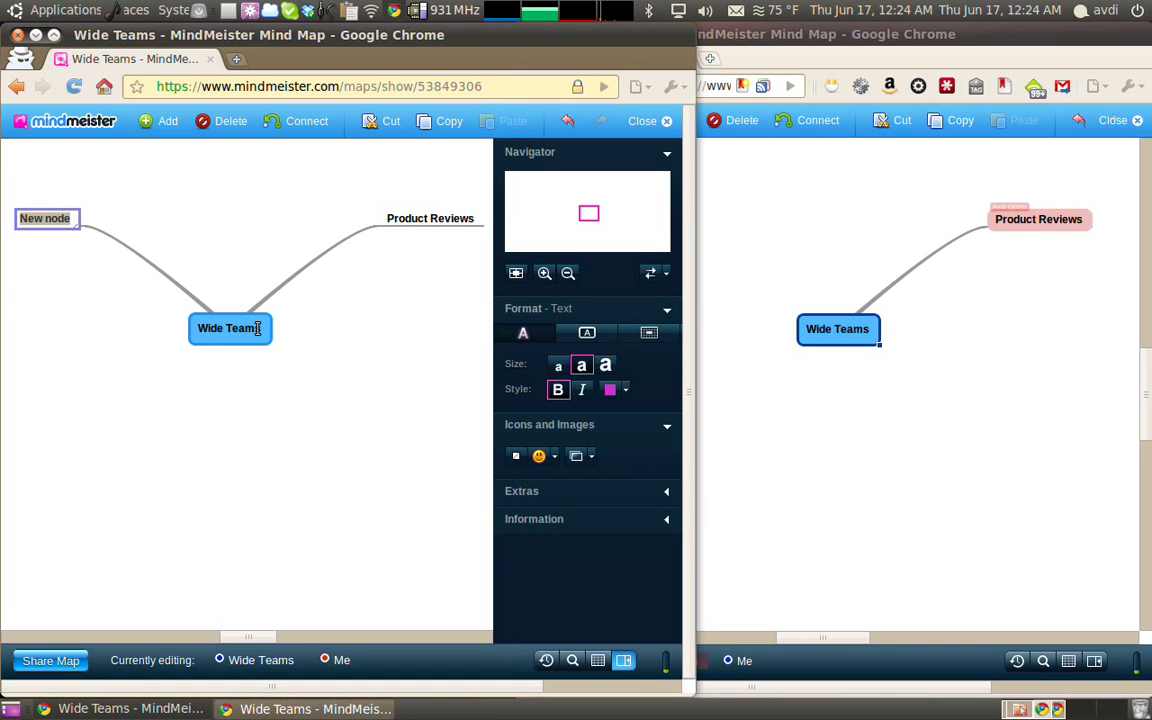
pyautogui.write('In')
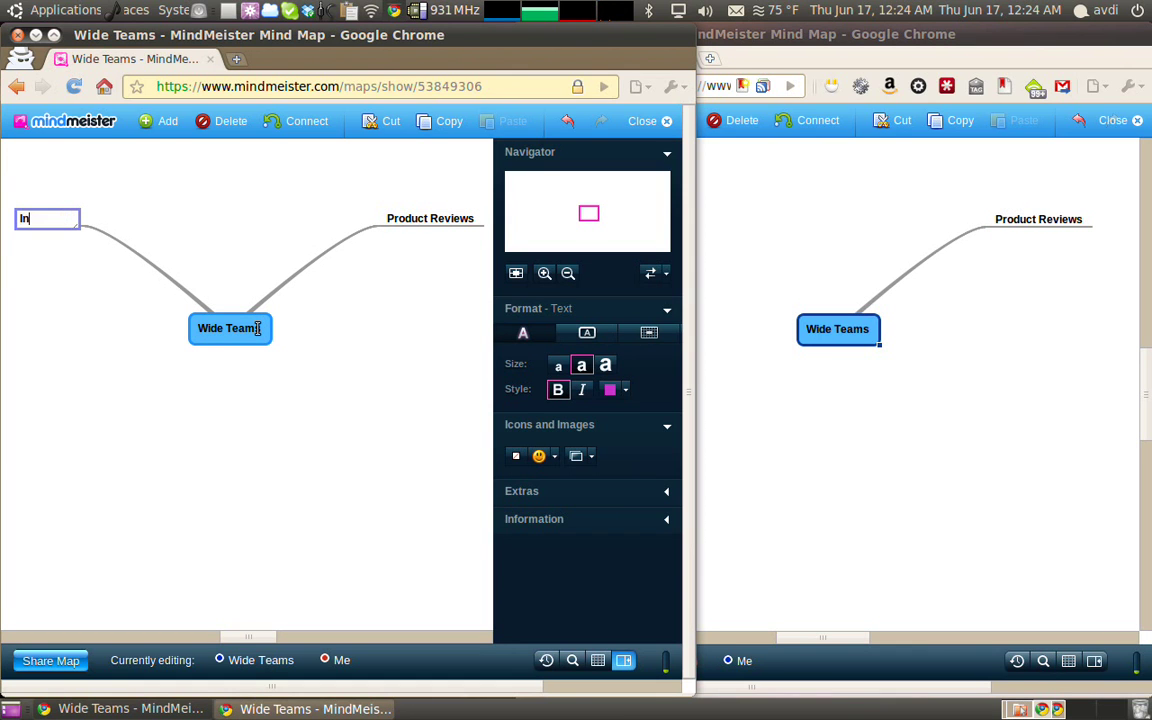
pyautogui.write('terviews')
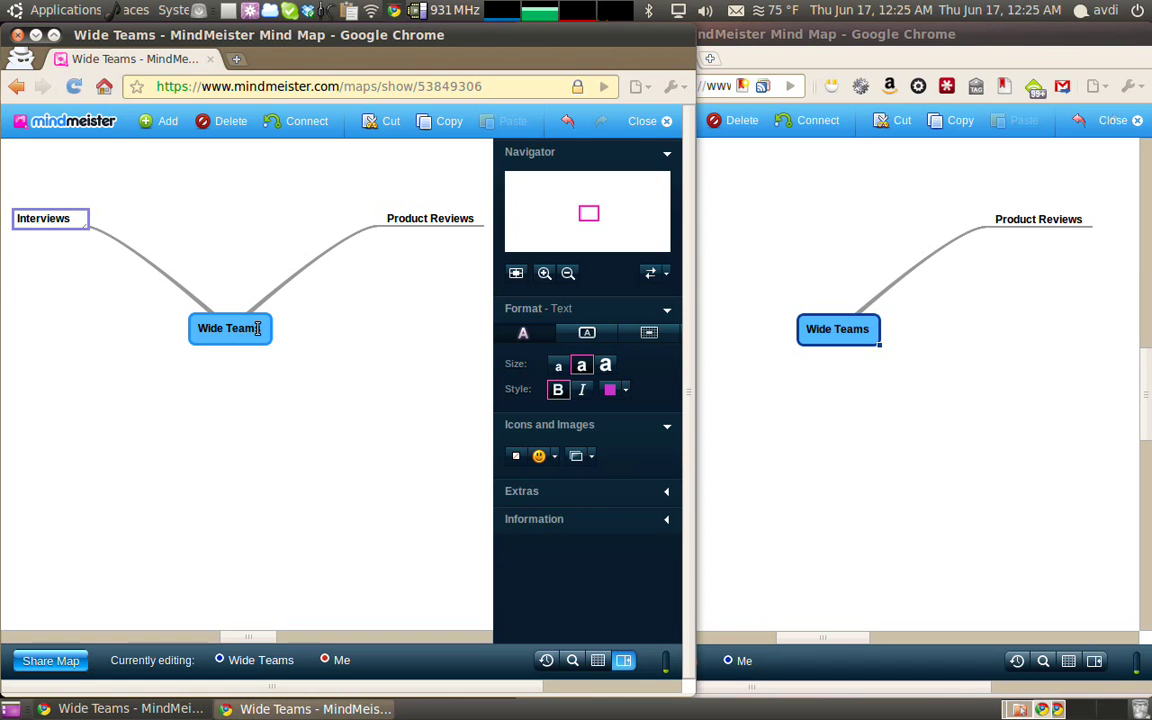
pyautogui.press('Return')
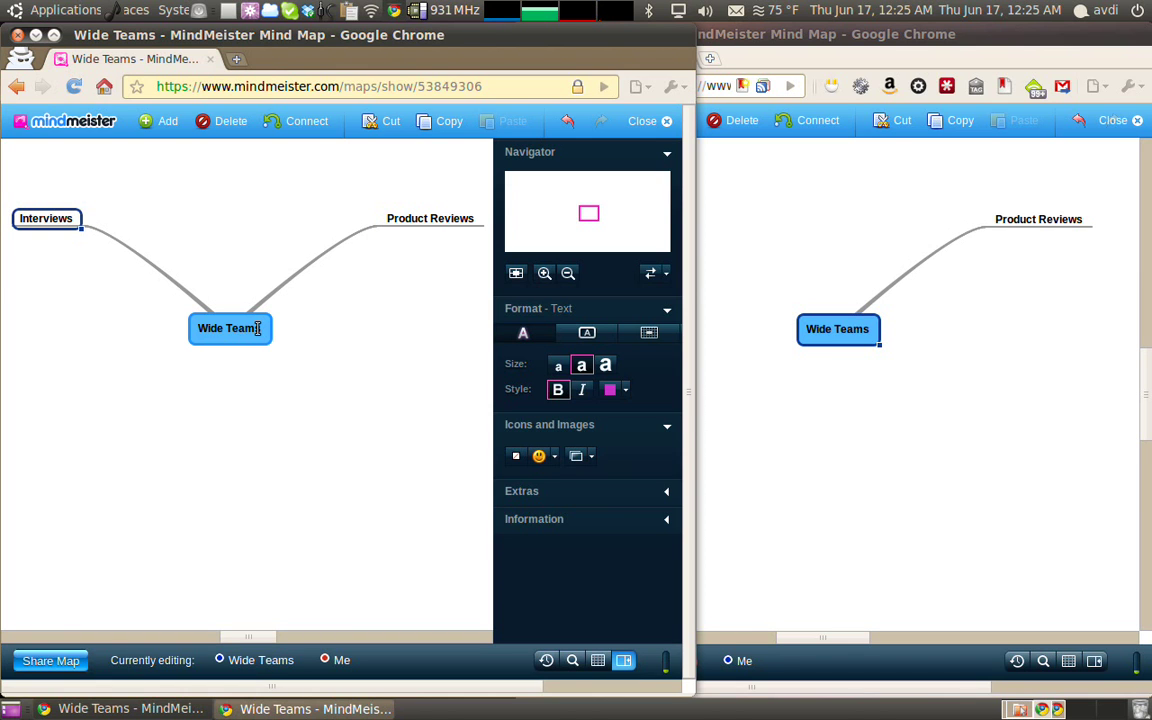
pyautogui.click(257, 328)
pyautogui.press('Tab')
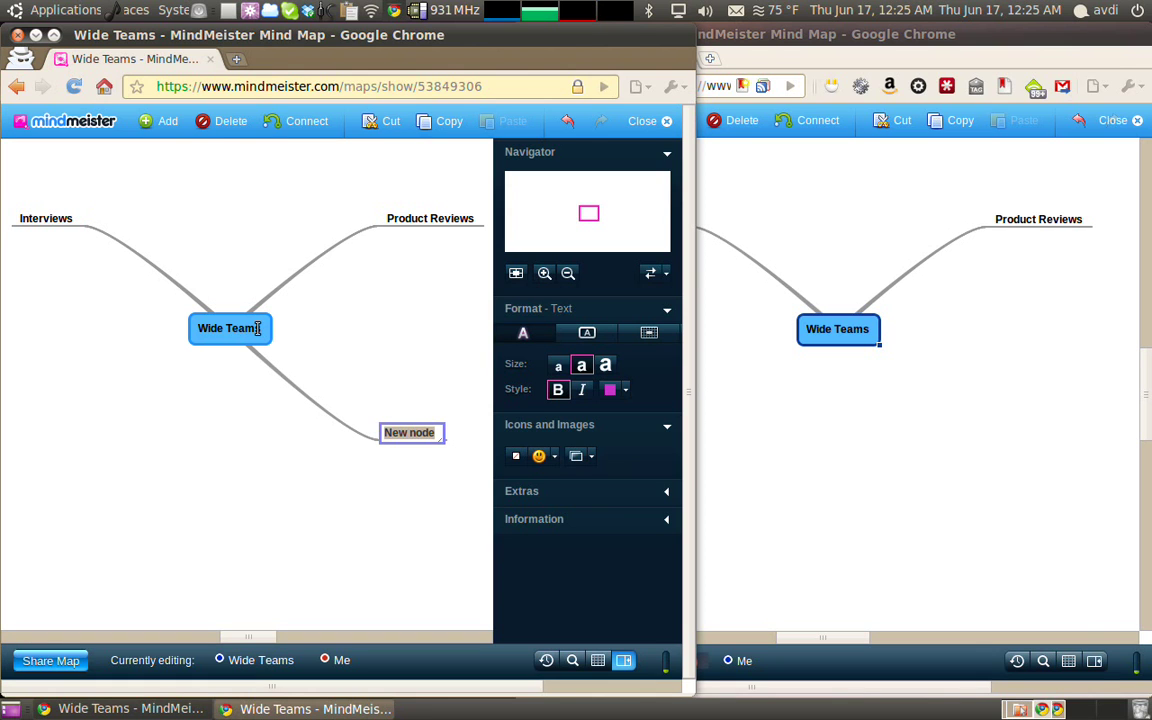
pyautogui.write('Podcast')
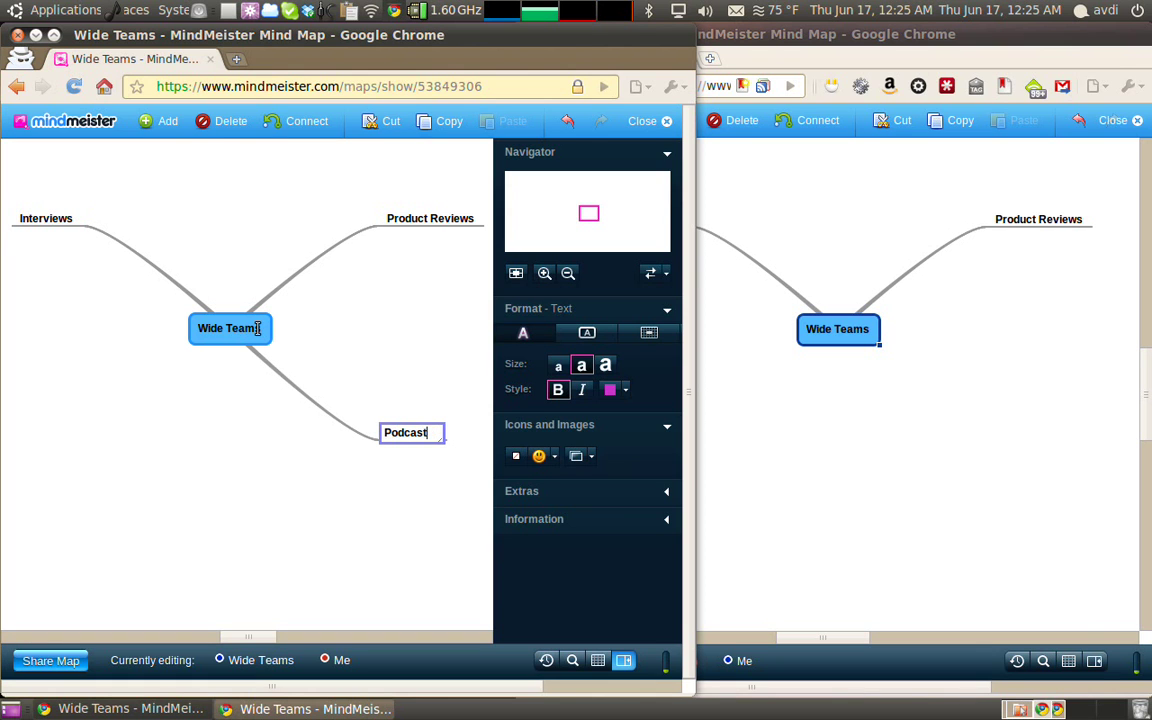
pyautogui.press('Return')
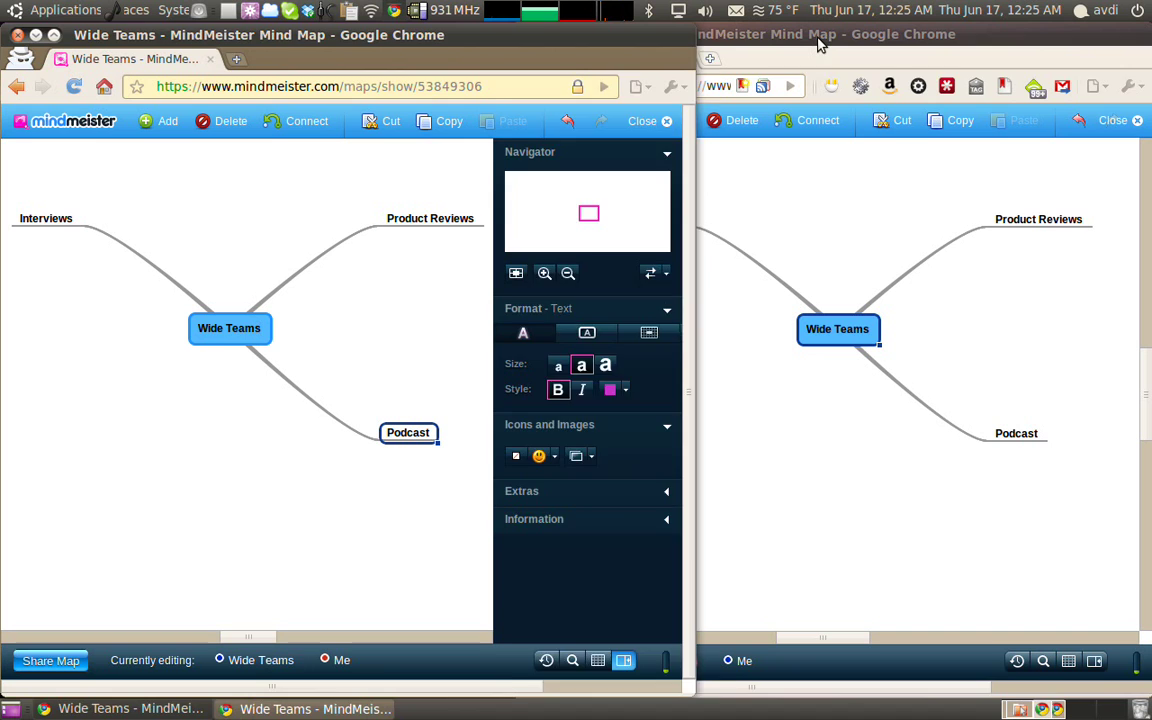
# - In the second collaborator's window, move Interviews under Podcast
pyautogui.click(817, 40)
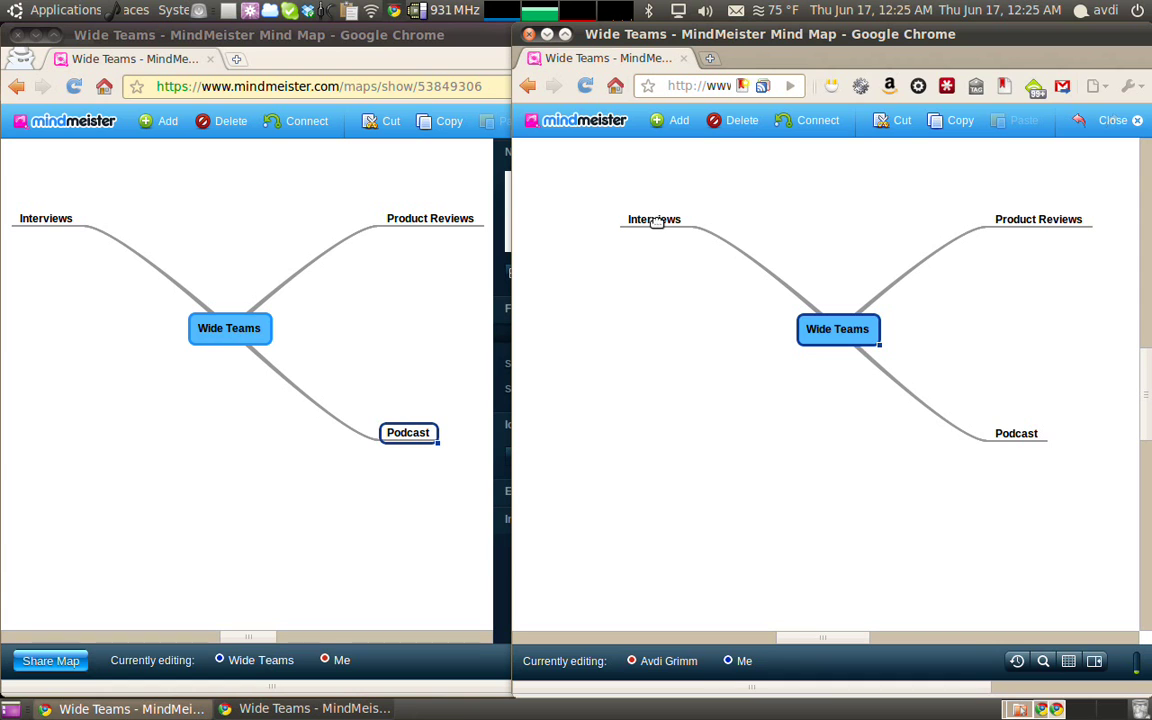
pyautogui.moveTo(655, 222); pyautogui.dragTo(725, 365)
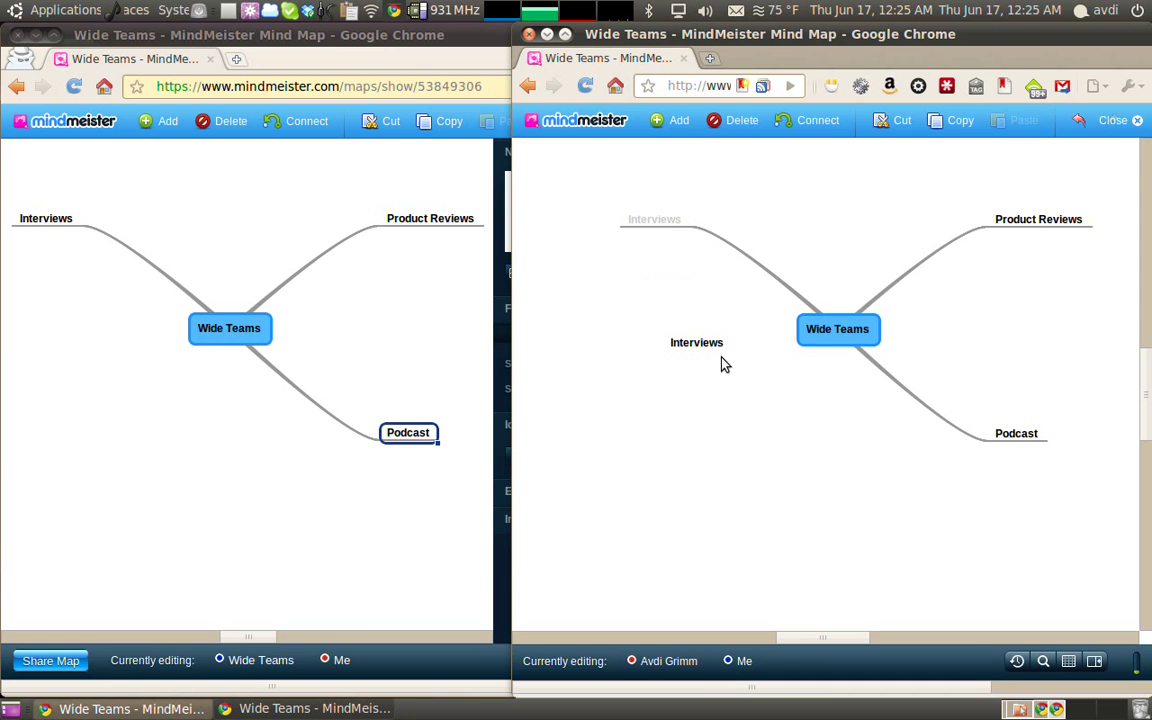
pyautogui.moveTo(725, 365)
pyautogui.mouseDown()
pyautogui.moveTo(1018, 483)
pyautogui.moveTo(1027, 441)
pyautogui.mouseUp()
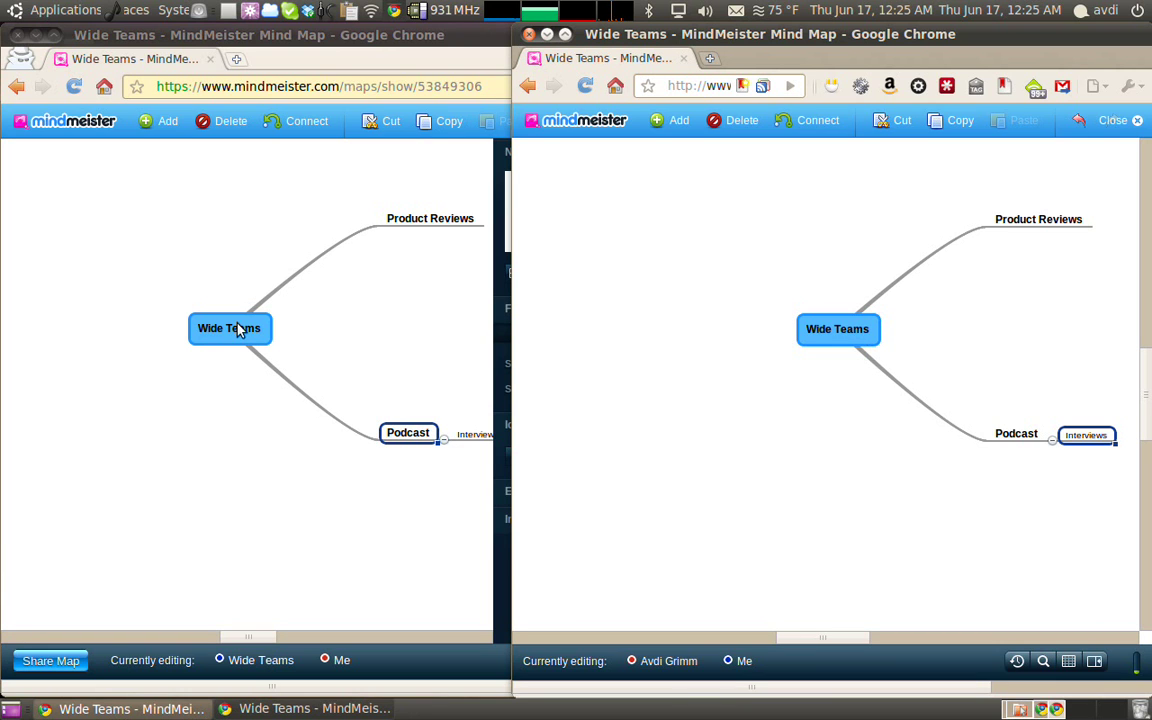
# - Add Wiki and Screencast as new branches of Wide Teams
pyautogui.click(838, 330)
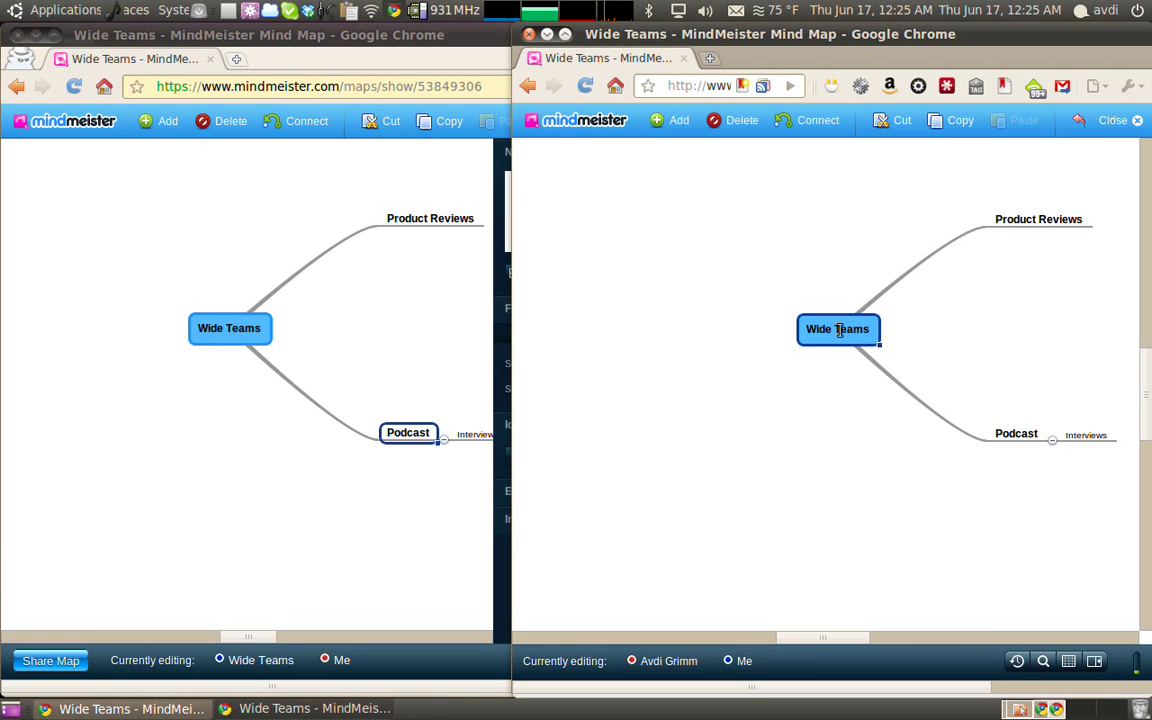
pyautogui.press('Tab')
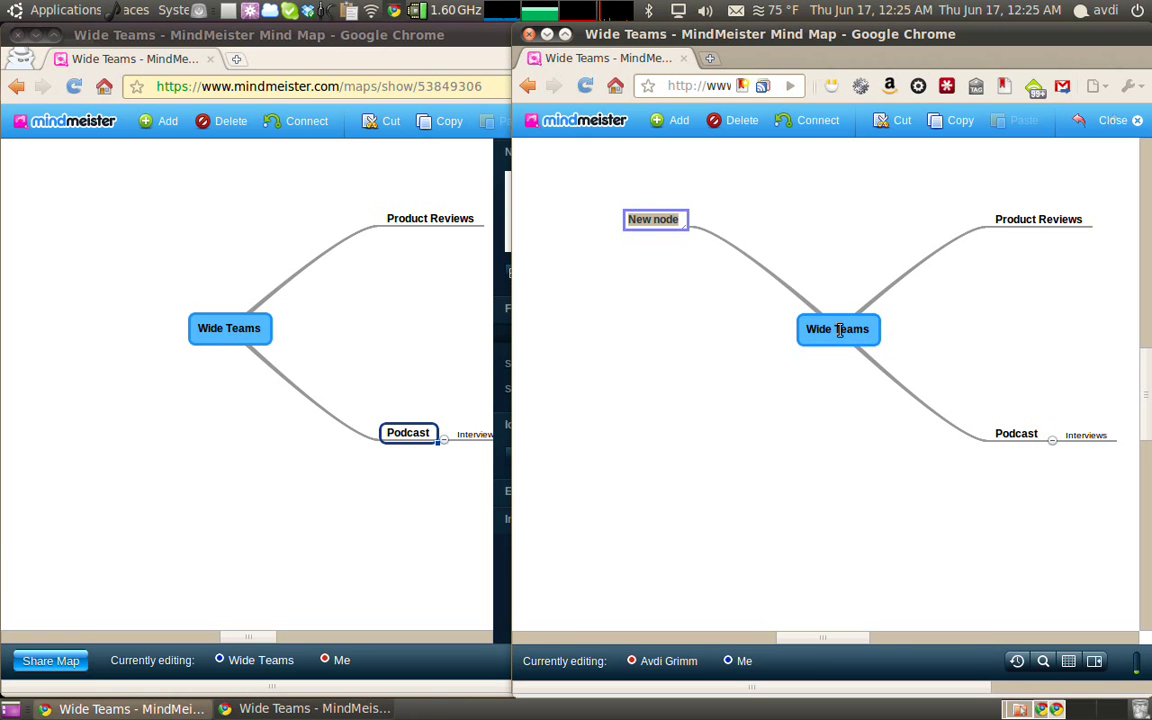
pyautogui.write('Wiki')
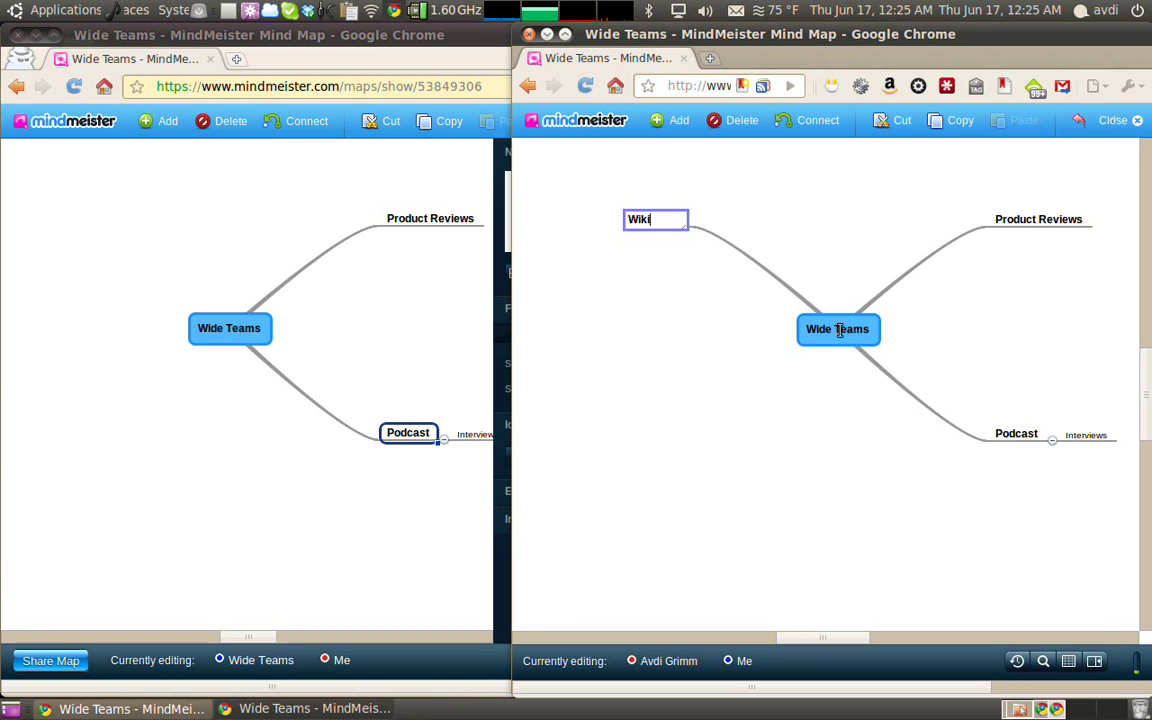
pyautogui.press('Return')
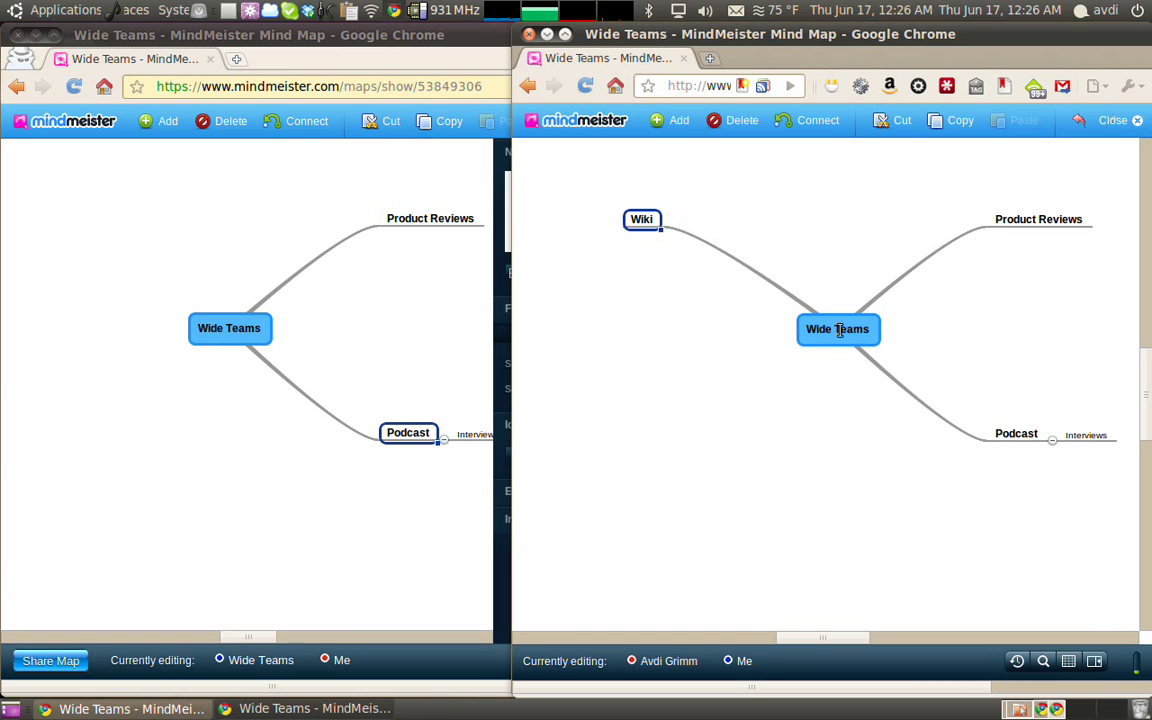
pyautogui.press('Return')
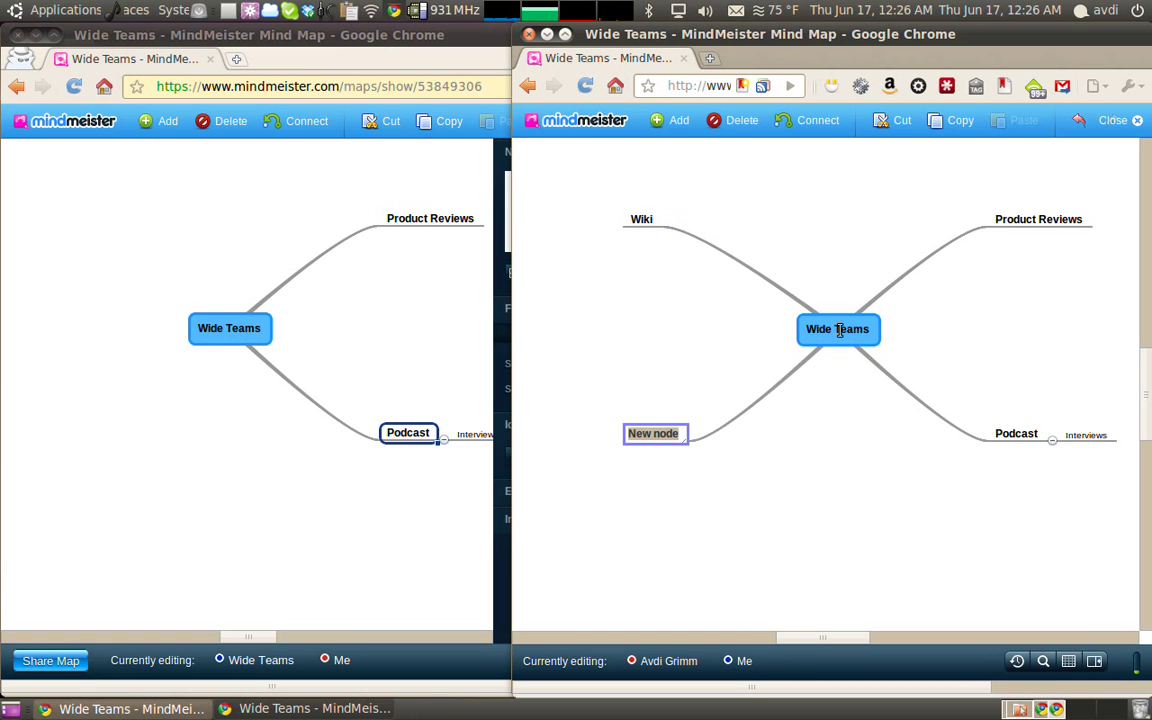
pyautogui.write('Screencas')
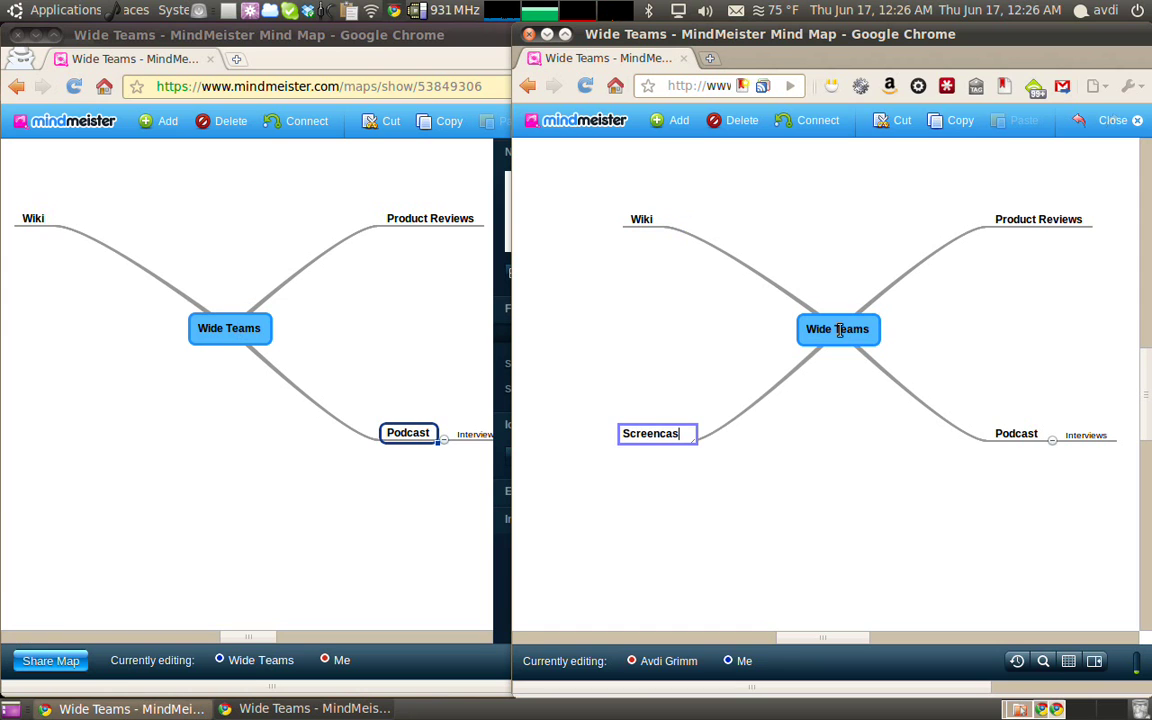
pyautogui.write('t')
pyautogui.press('Return')
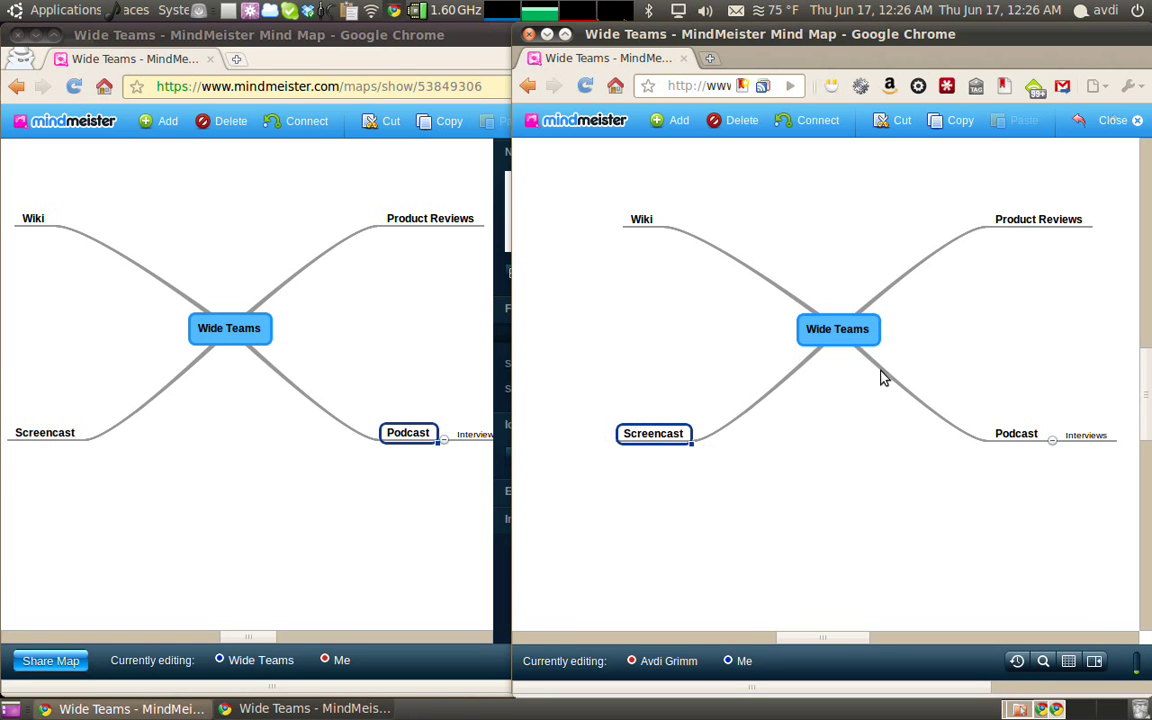
# - Connect Screencast to Product Reviews with a link and give Podcast a smiley icon
pyautogui.click(1012, 224)
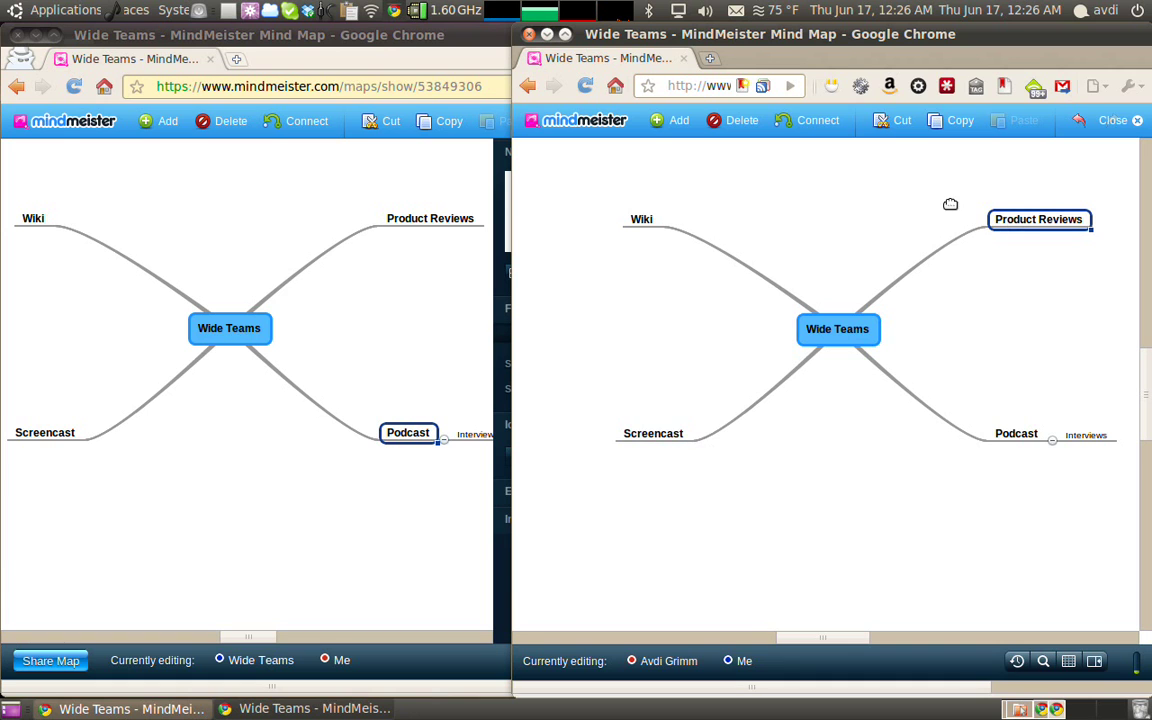
pyautogui.click(805, 121)
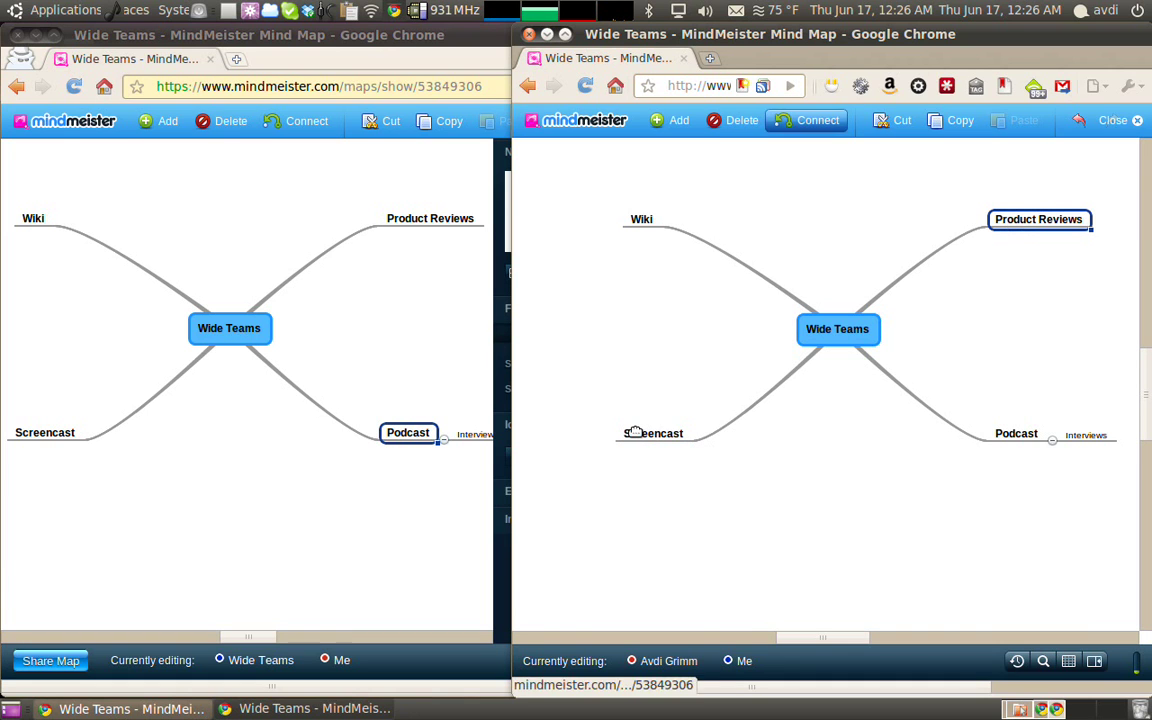
pyautogui.click(635, 432)
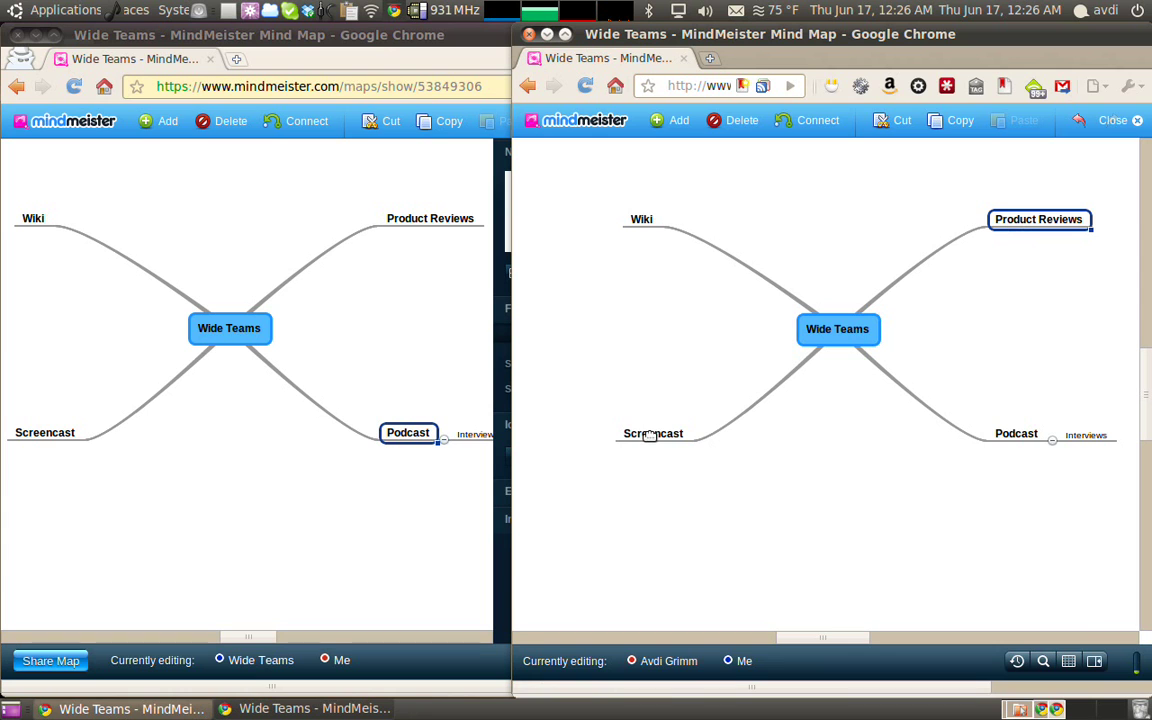
pyautogui.click(650, 436)
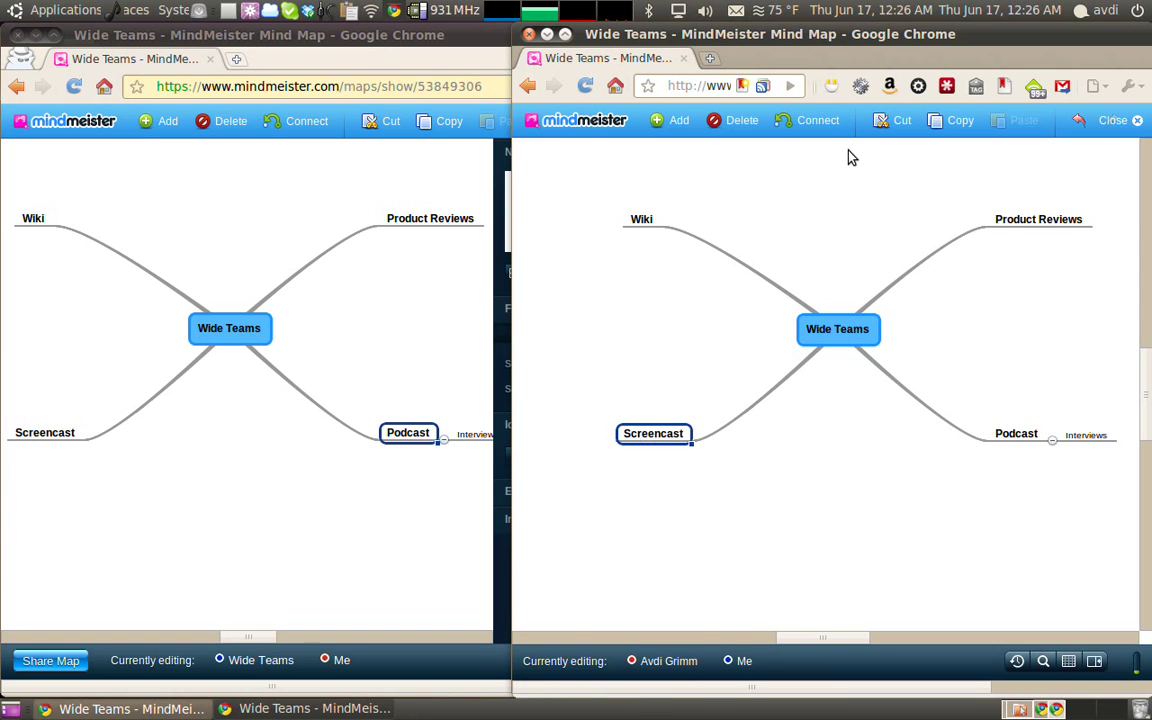
pyautogui.click(818, 122)
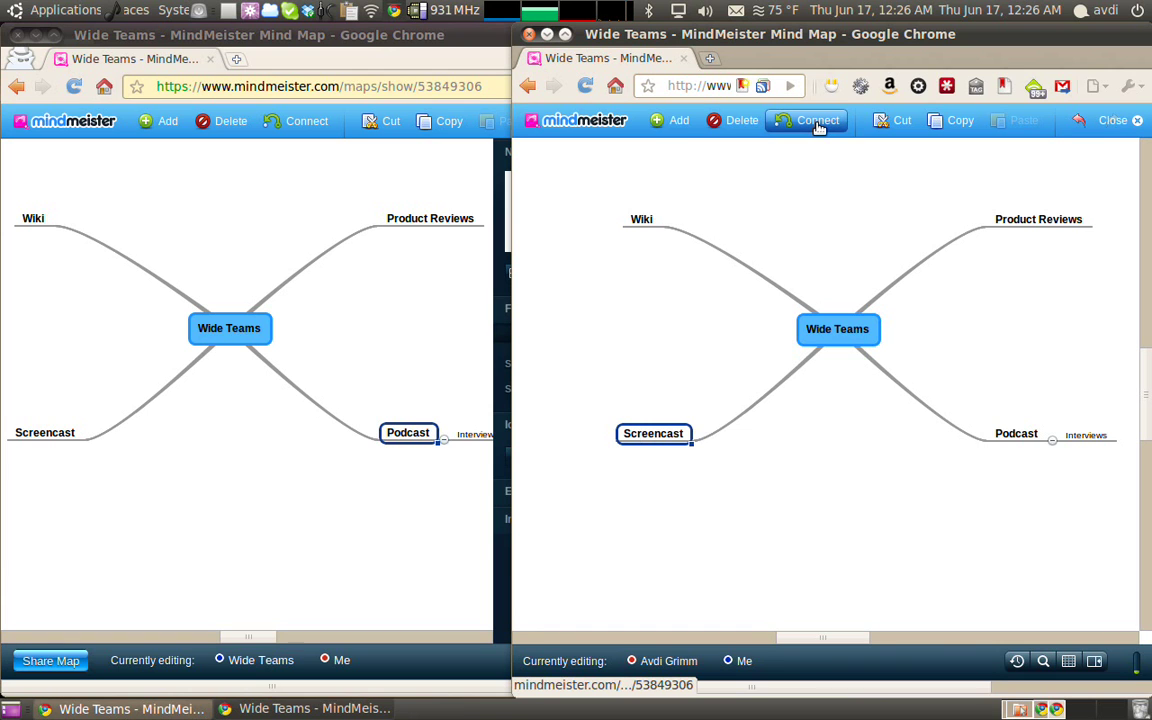
pyautogui.click(1006, 219)
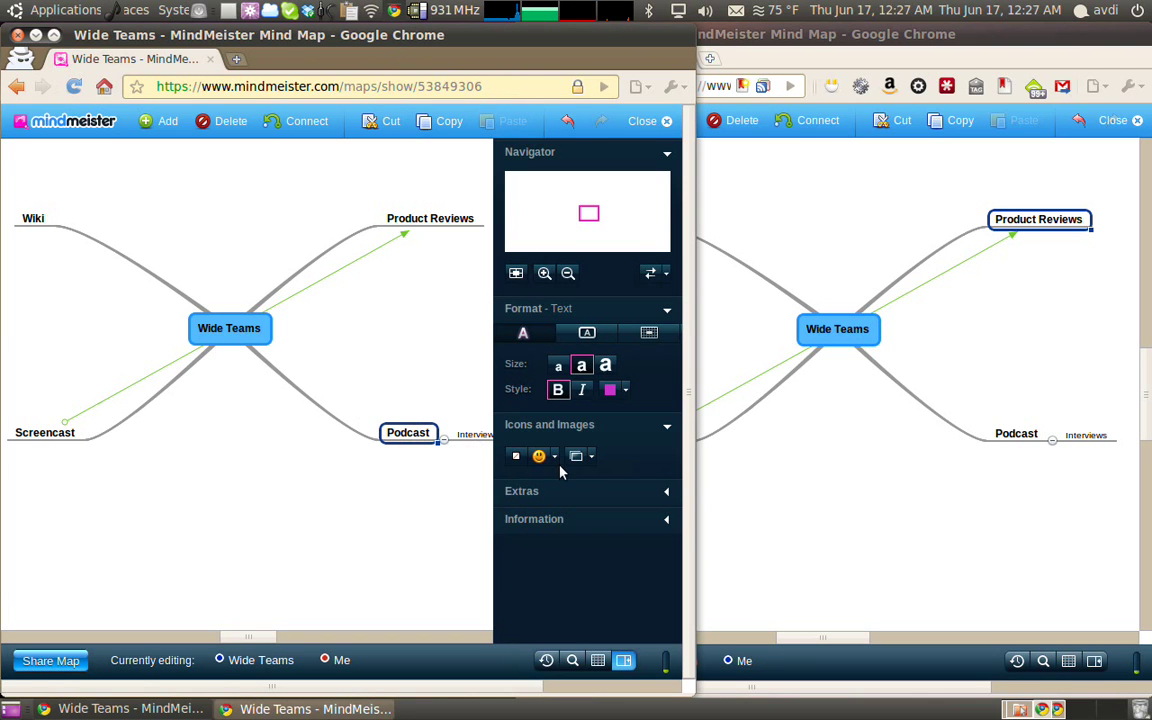
pyautogui.click(539, 456)
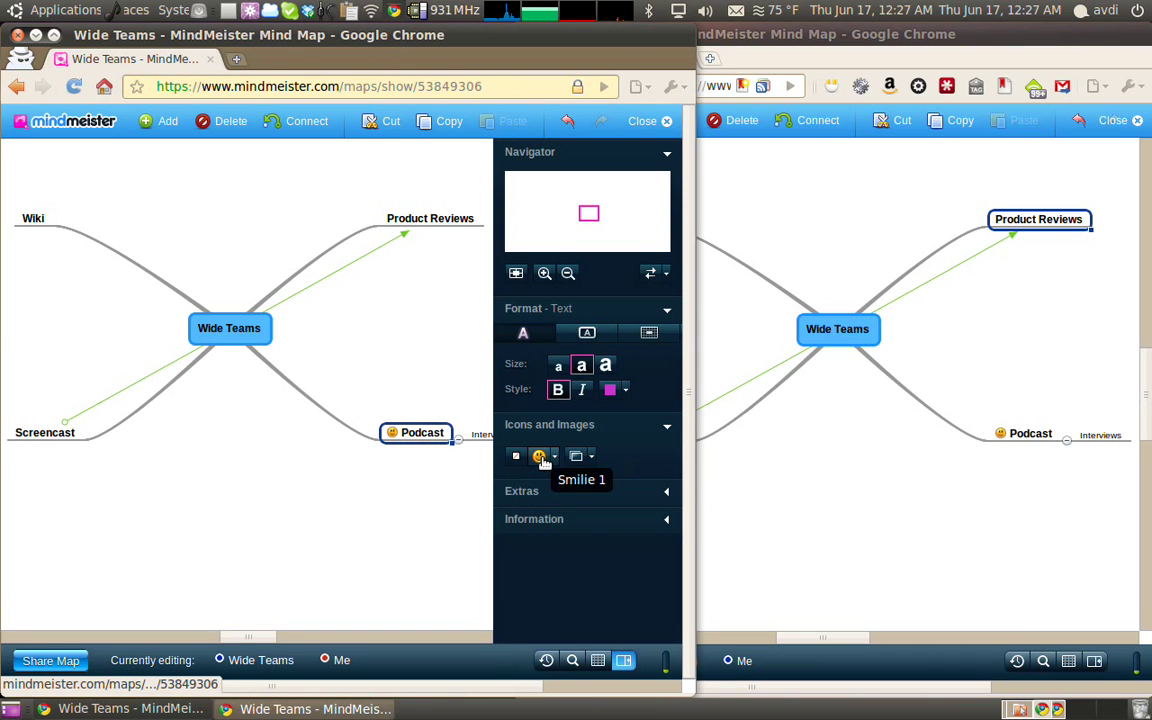
# - Send 'hello!' in the map's group chat
pyautogui.click(153, 661)
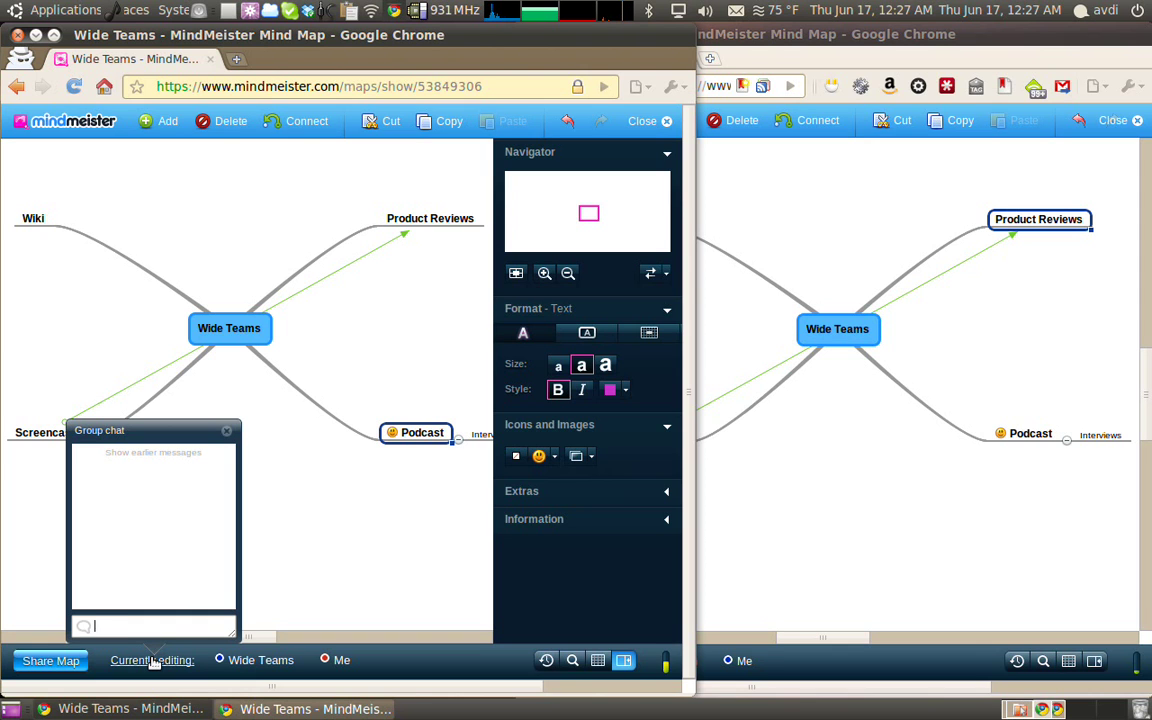
pyautogui.write('hello')
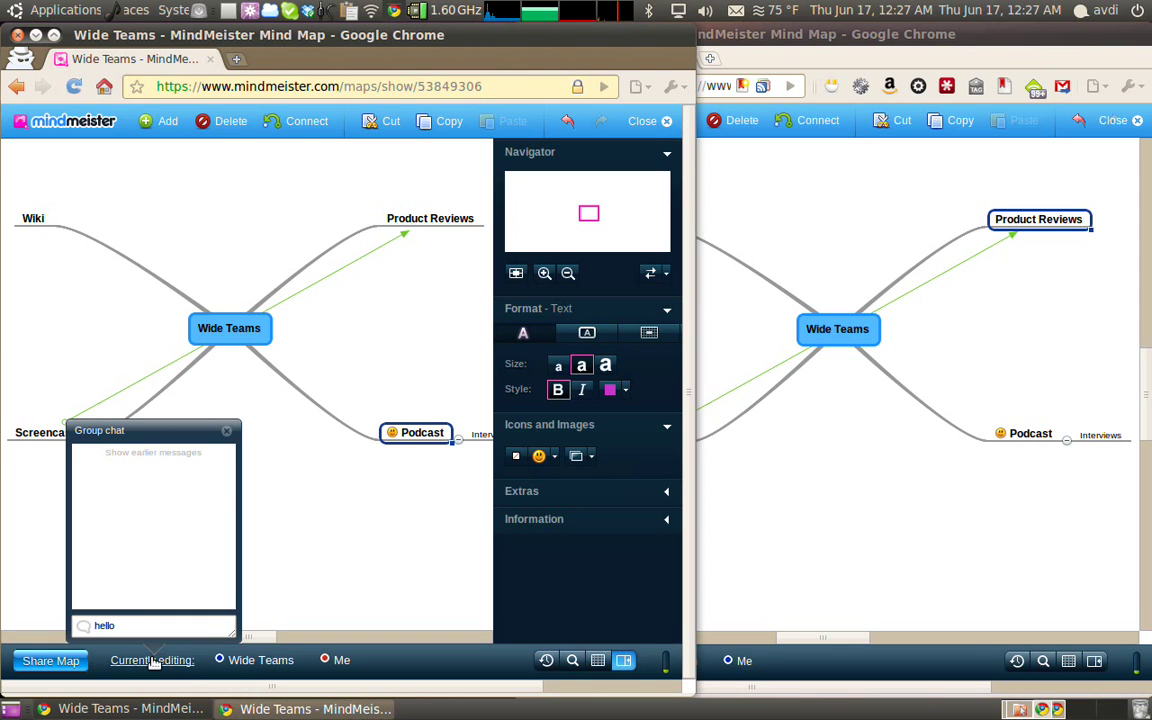
pyautogui.write('!')
pyautogui.press('Return')
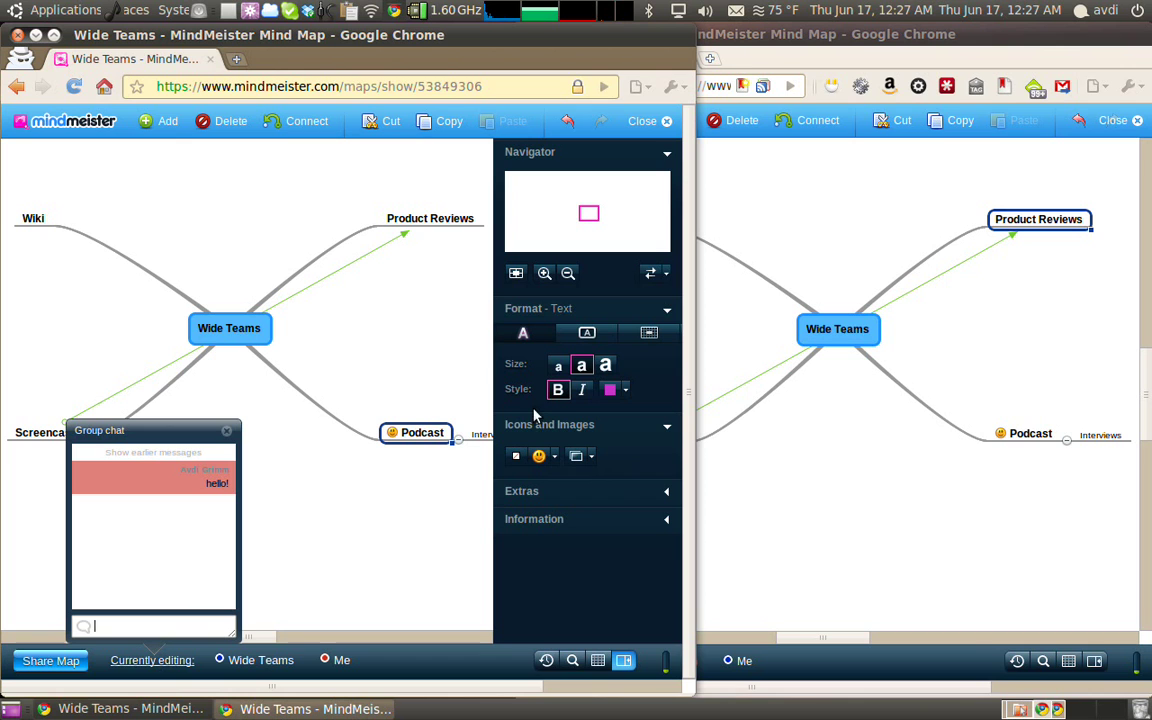
# - Show the group chat with the message in the second collaborator's window
pyautogui.doubleClick(833, 40)
pyautogui.click(833, 40)
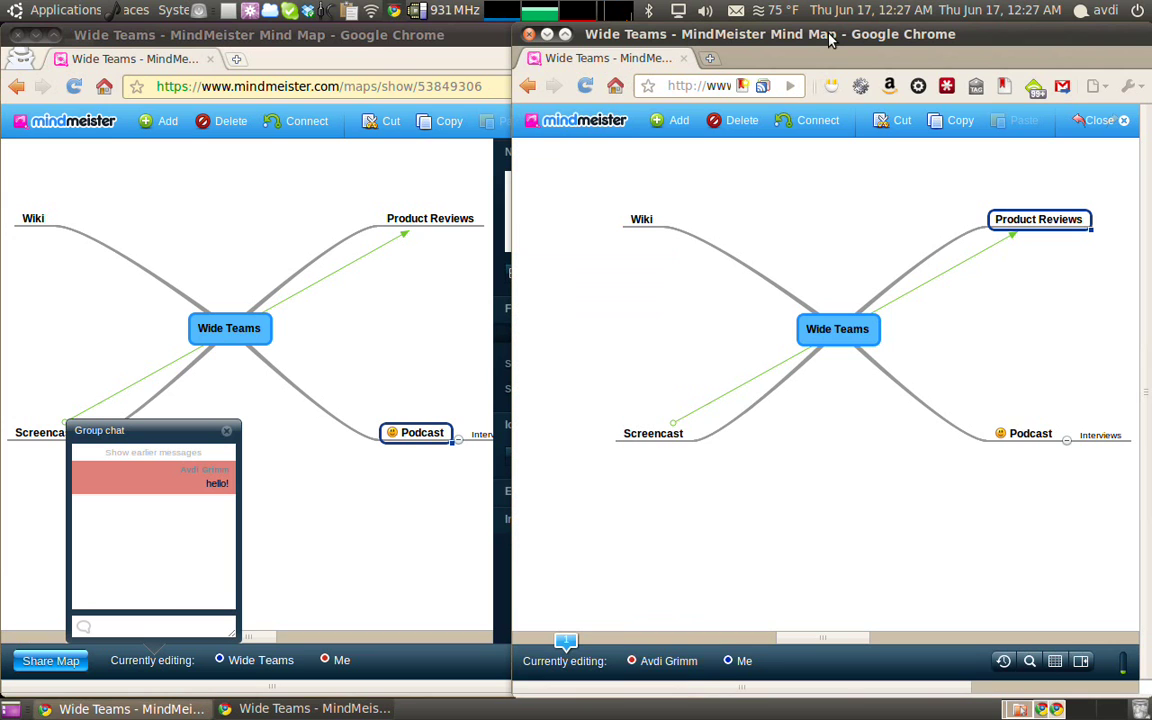
pyautogui.click(575, 662)
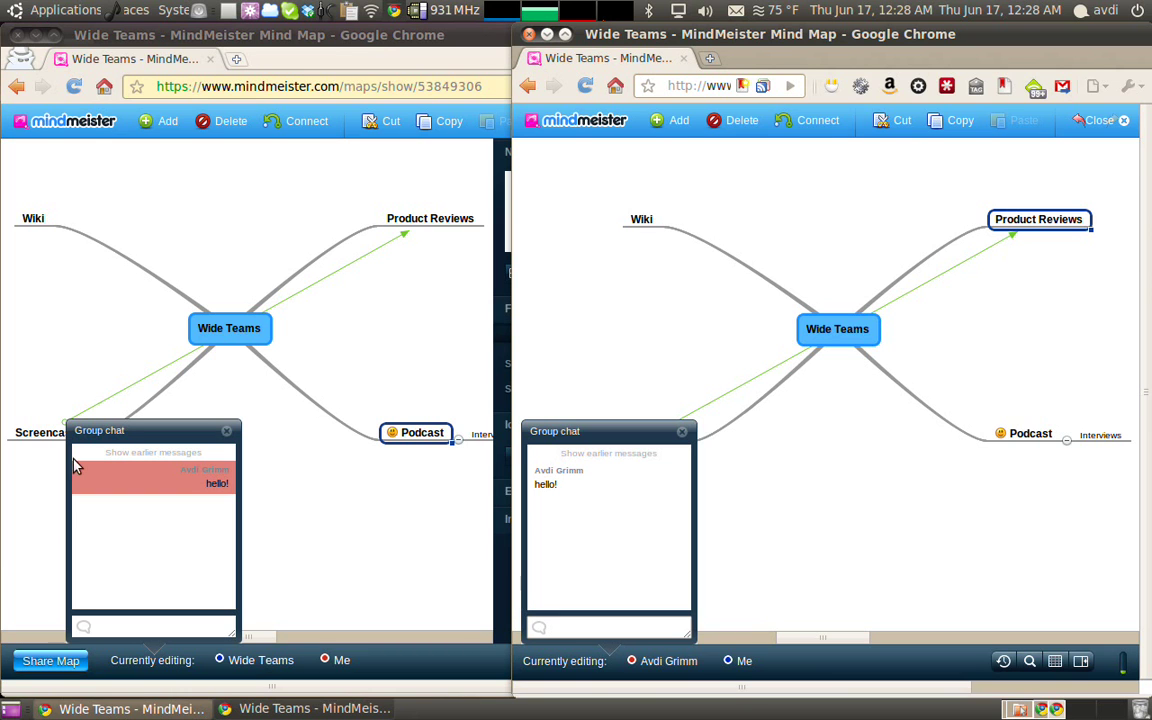
# - Maximize the first window and export the map in PDF format as Wide_Teams.pdf
pyautogui.click(468, 42)
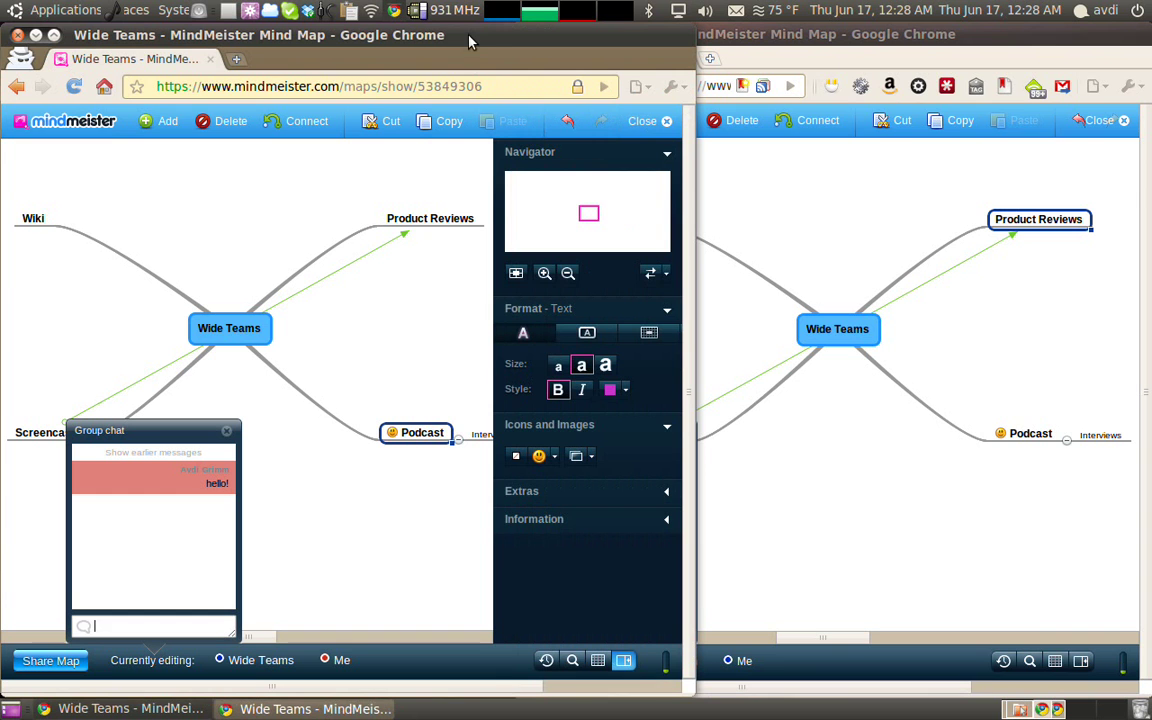
pyautogui.click(55, 35)
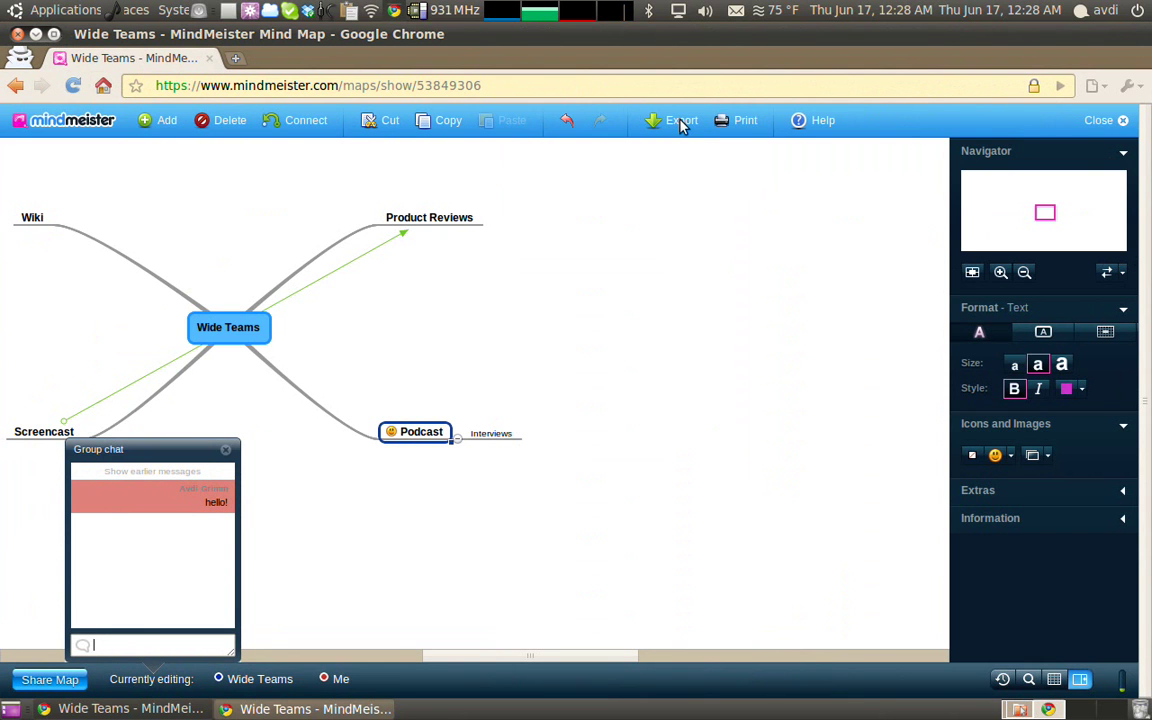
pyautogui.click(680, 122)
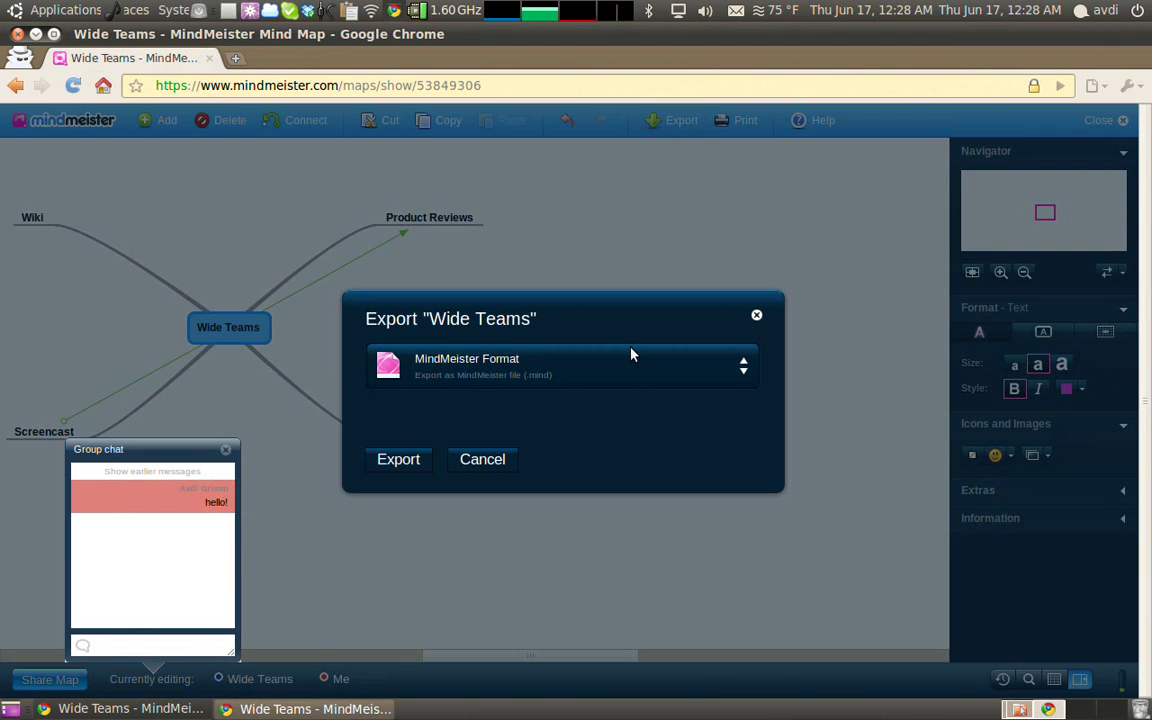
pyautogui.click(631, 357)
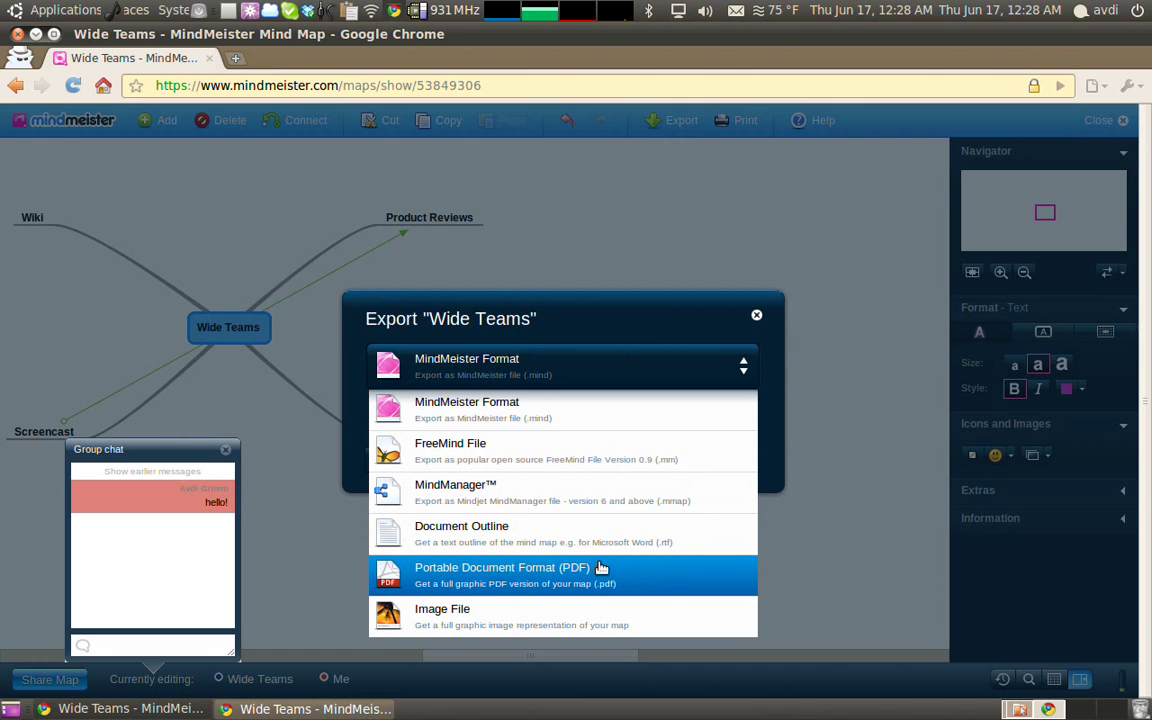
pyautogui.click(601, 568)
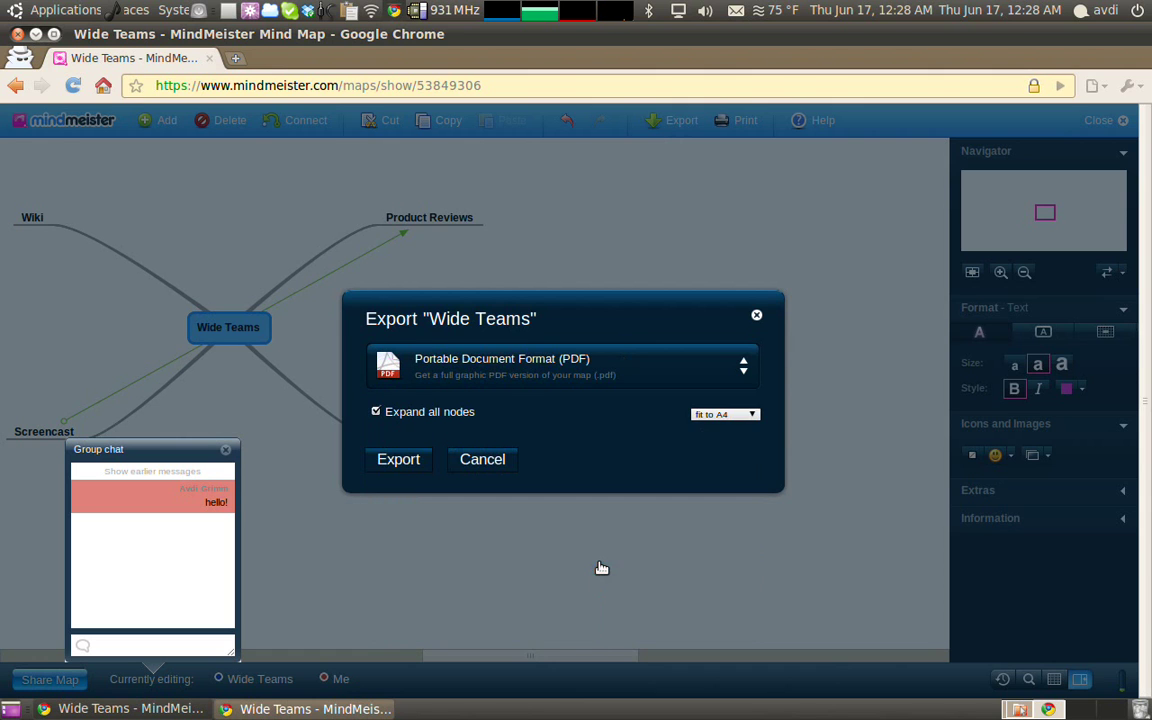
pyautogui.click(410, 460)
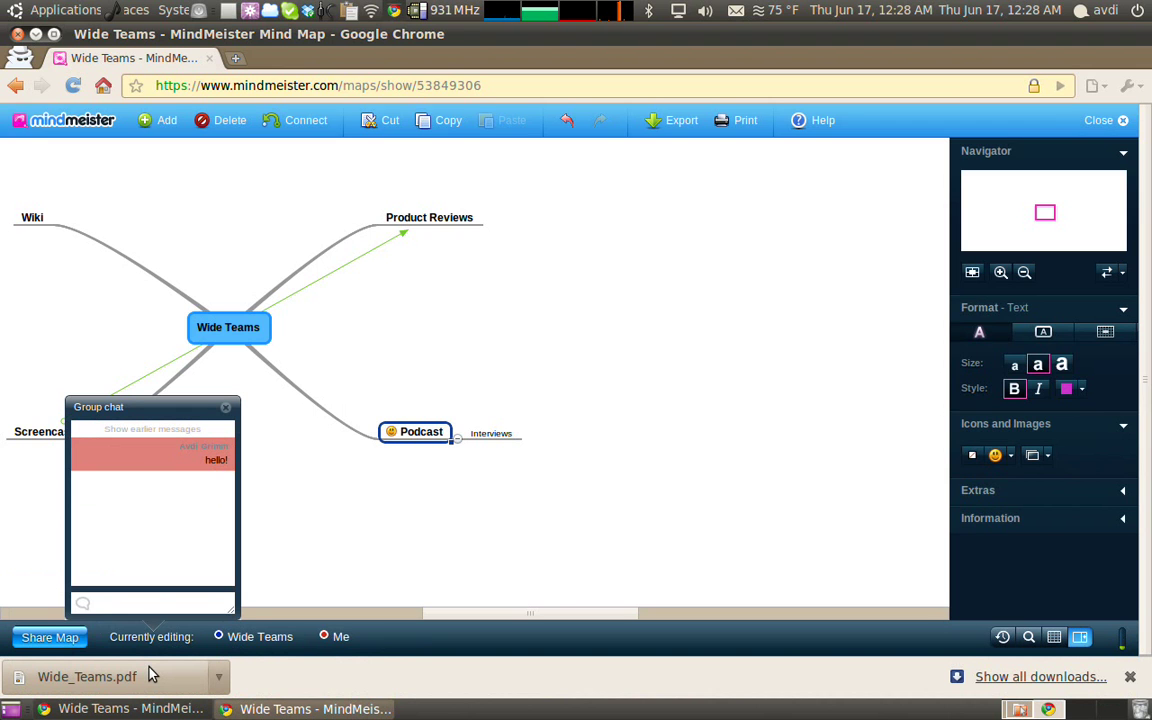
# - Open the downloaded Wide_Teams.pdf in Document Viewer
pyautogui.click(150, 675)
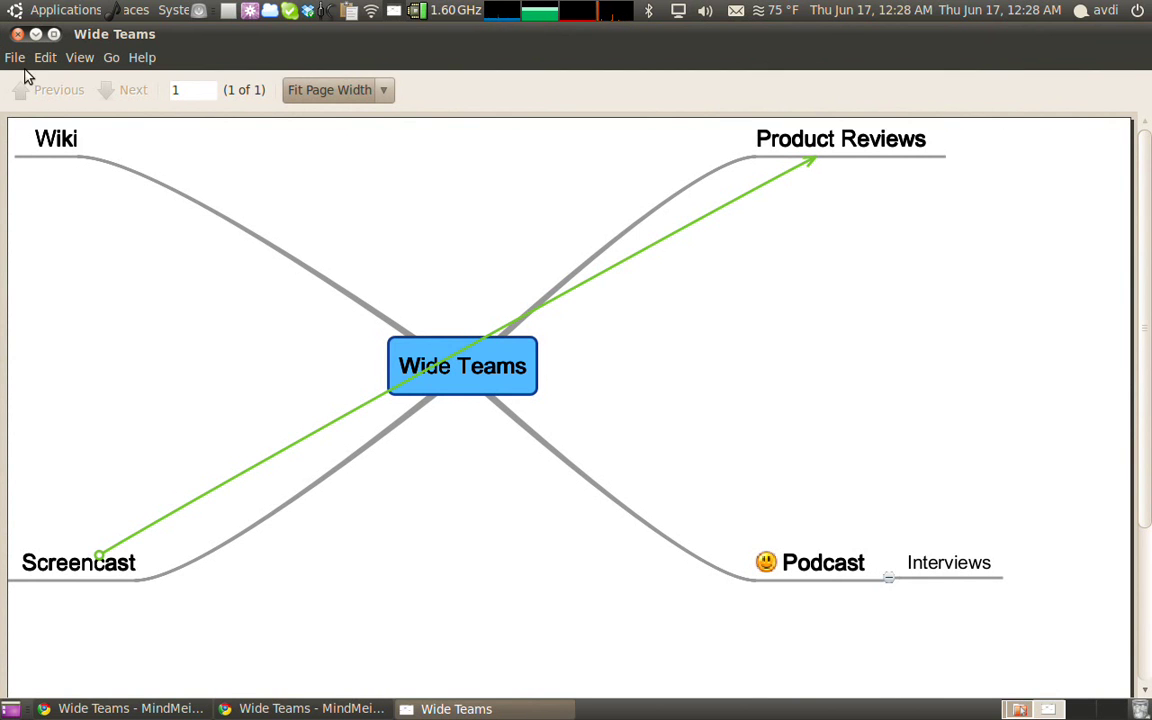
# - Close the Document Viewer window to get back to the MindMeister map
pyautogui.click(17, 35)
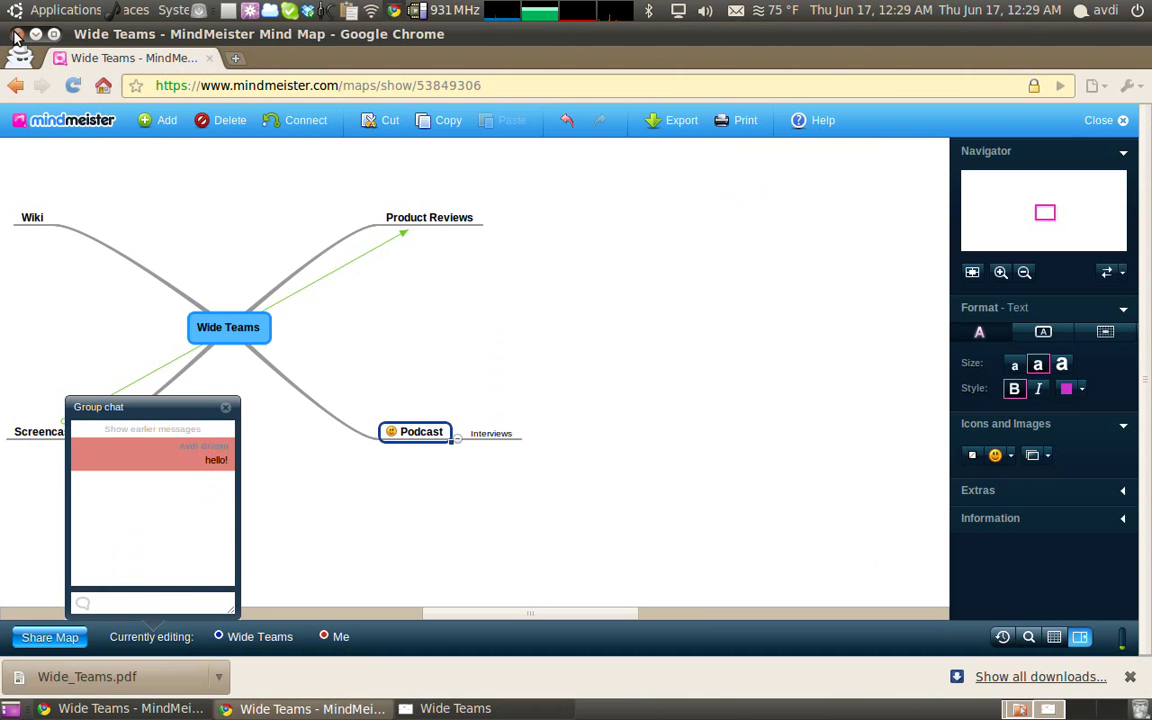